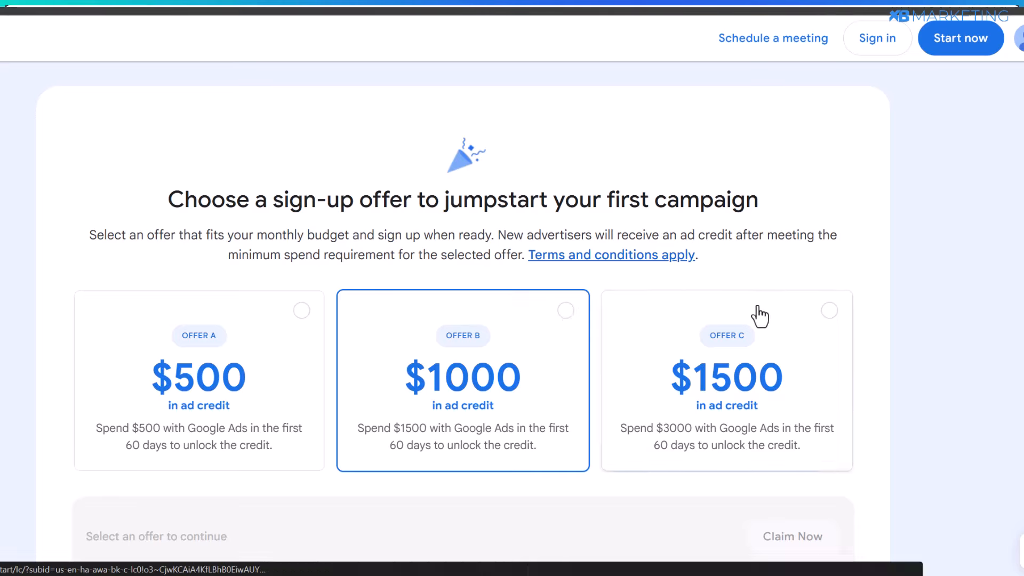
# - Review the Google Ads sign-up credit offers, and the use cases, key features and supported platforms on the DICloak homepage
pyautogui.scroll(4, 859, 121)
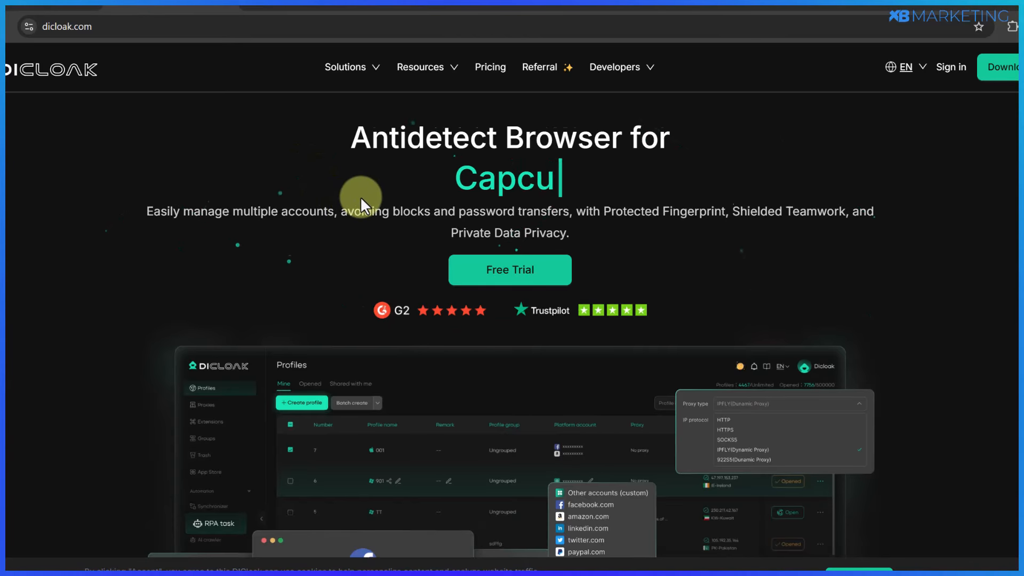
pyautogui.scroll(-10, 361, 198)
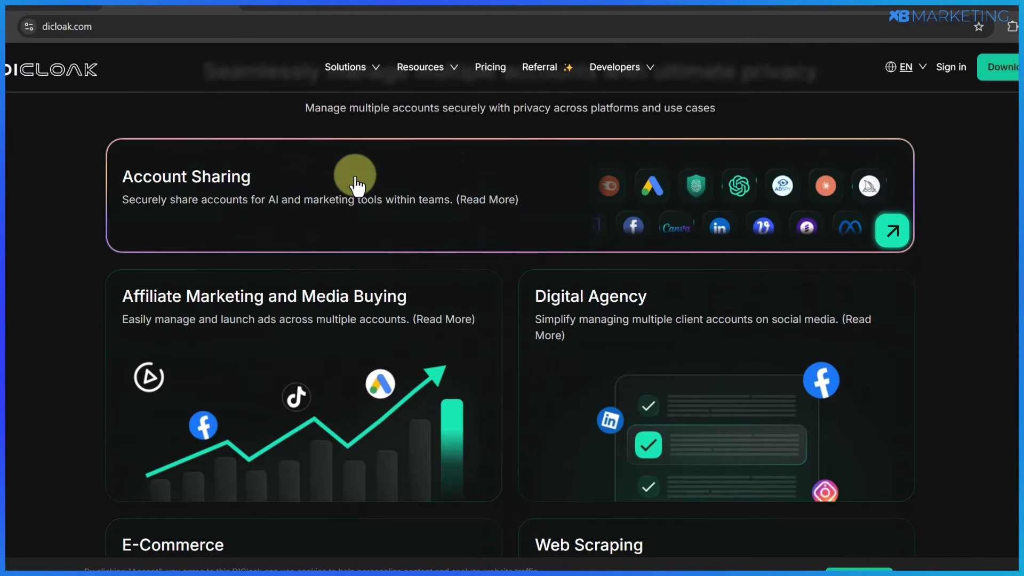
pyautogui.scroll(-8, 355, 181)
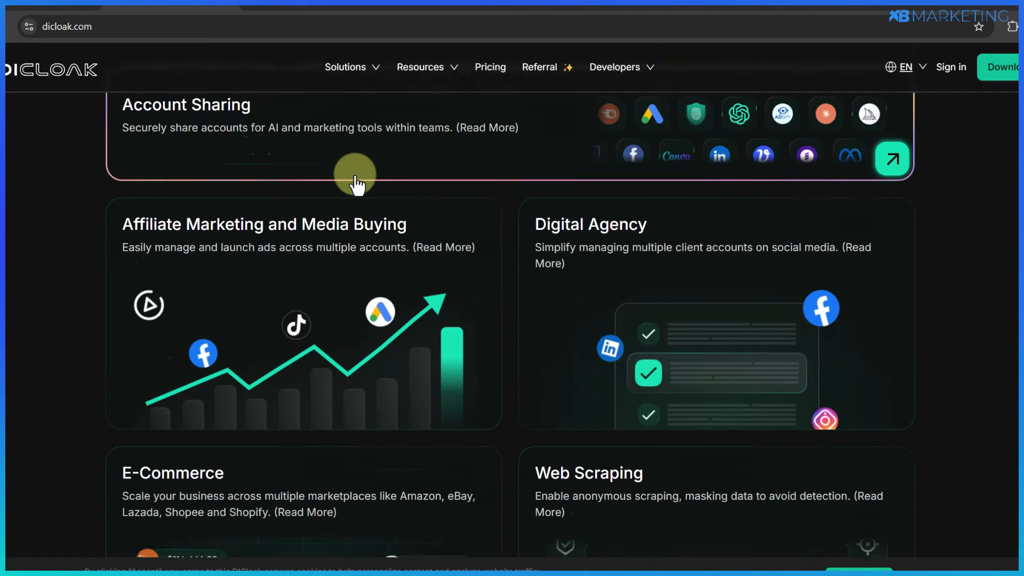
pyautogui.scroll(1, 354, 192)
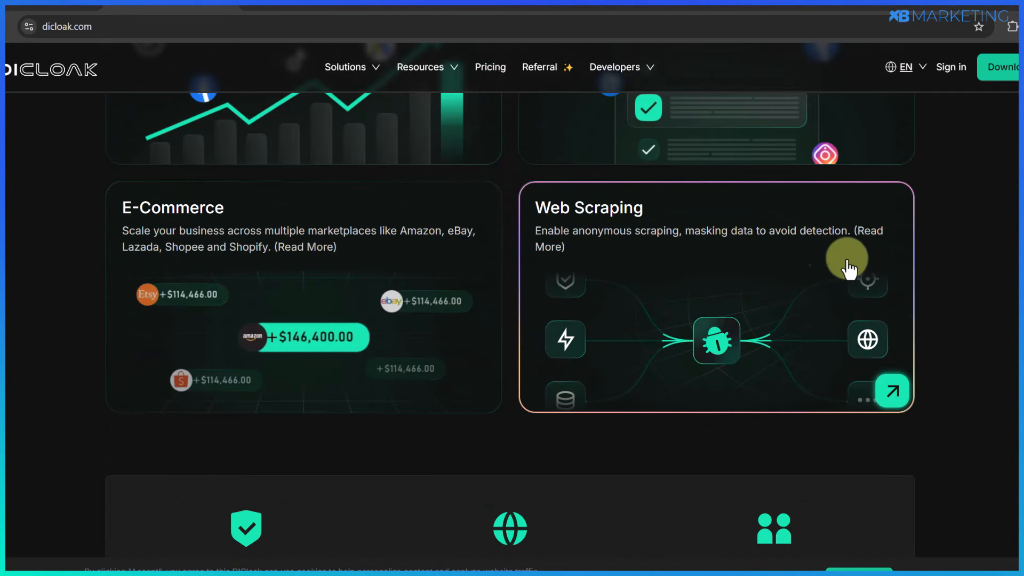
pyautogui.scroll(-5, 954, 270)
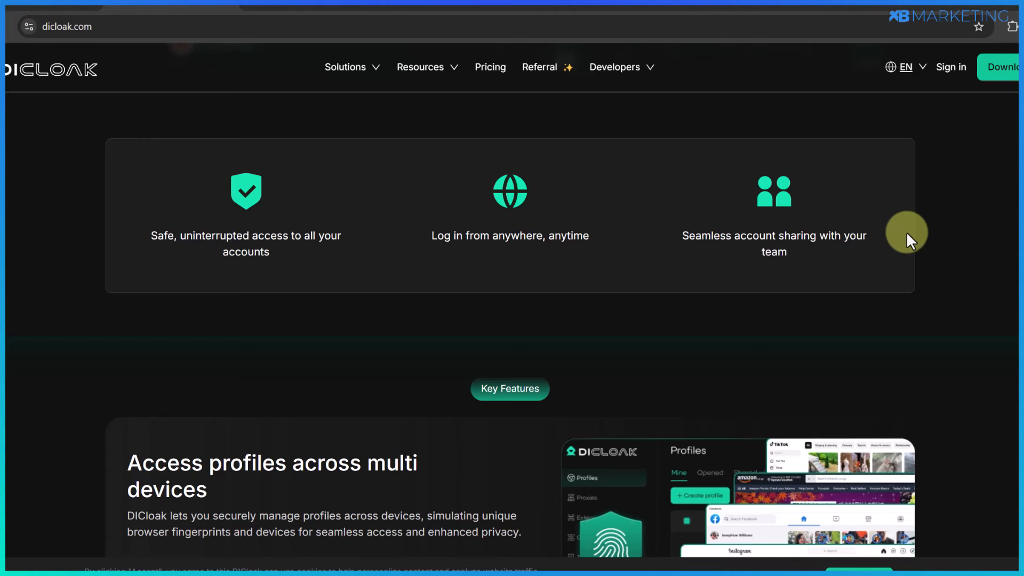
pyautogui.scroll(-10, 650, 168)
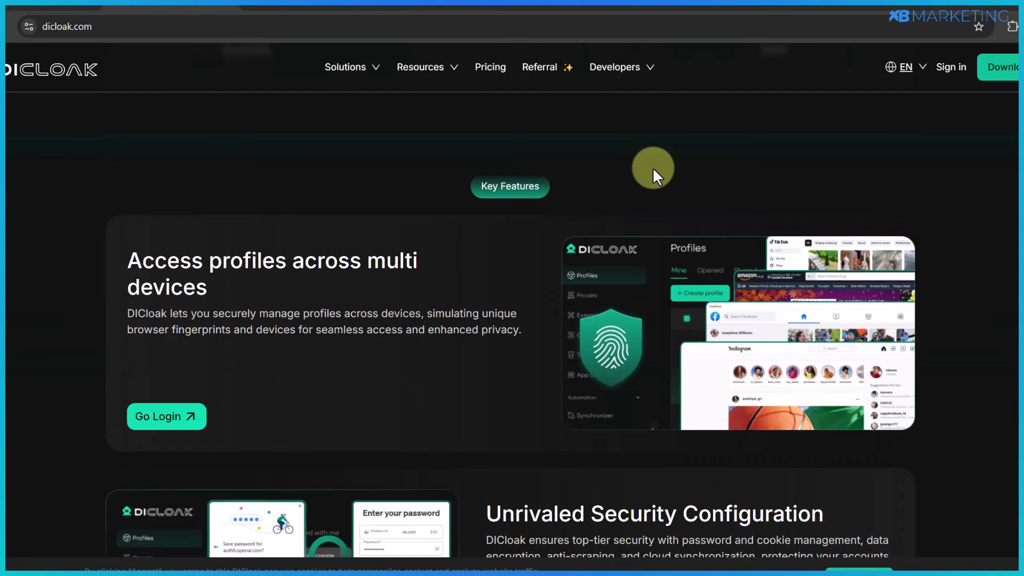
pyautogui.scroll(-15, 645, 162)
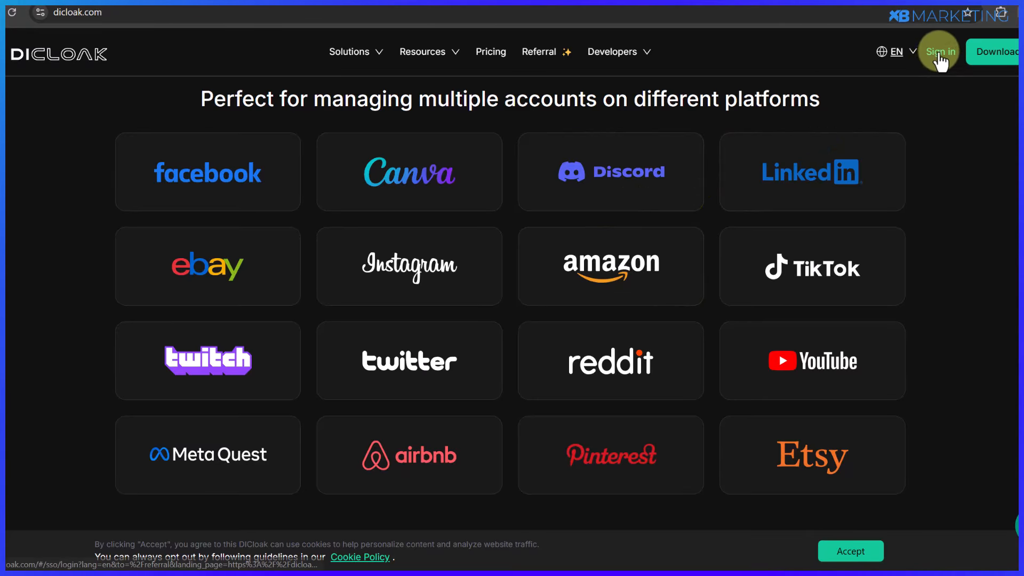
# - Open the DICloak account registration form from the sign-in page and begin at the email field
pyautogui.click(936, 53)
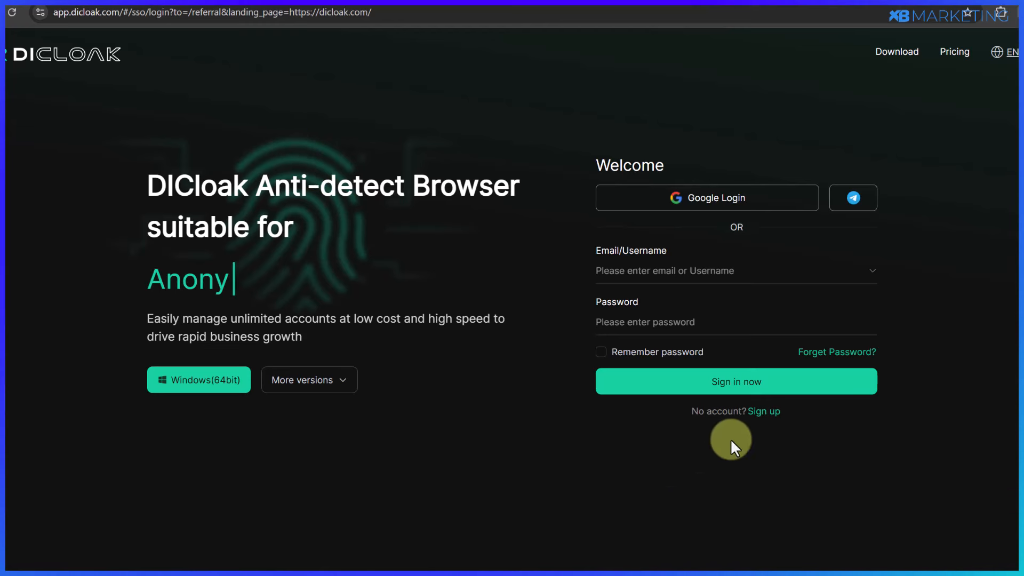
pyautogui.click(761, 417)
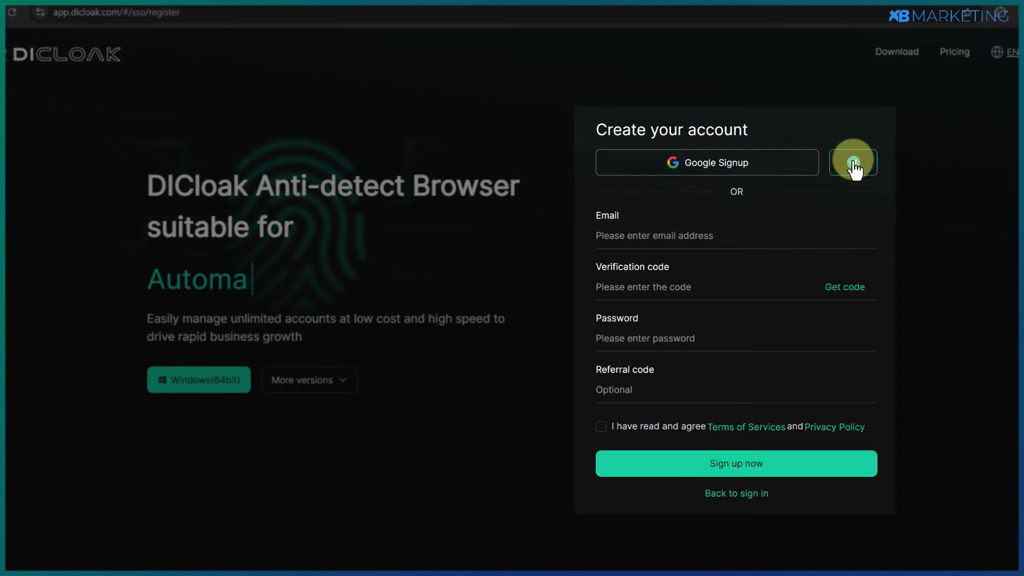
pyautogui.click(613, 230)
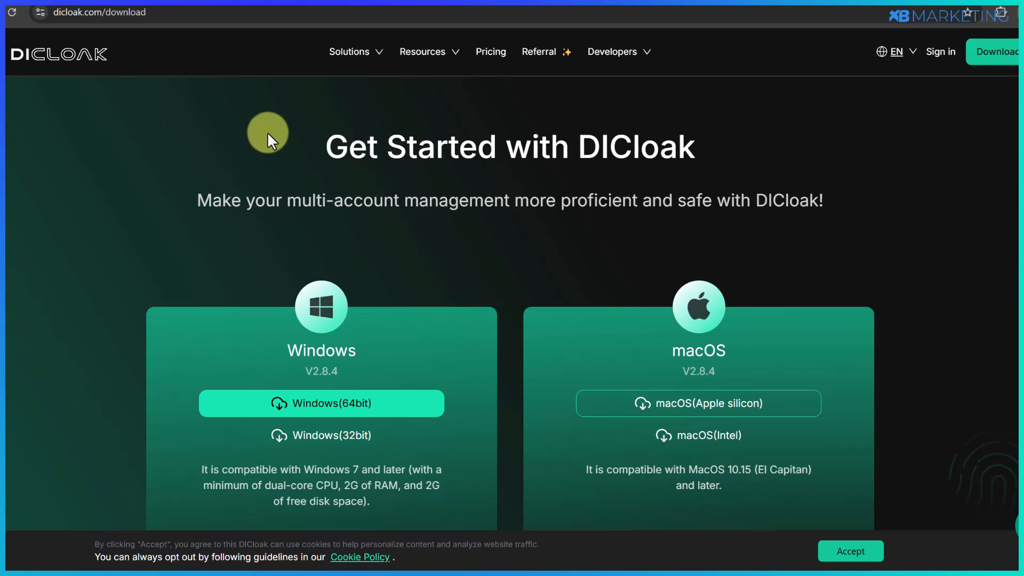
# - Examine the Windows and macOS versions offered on the DICloak download page
pyautogui.scroll(-1, 268, 132)
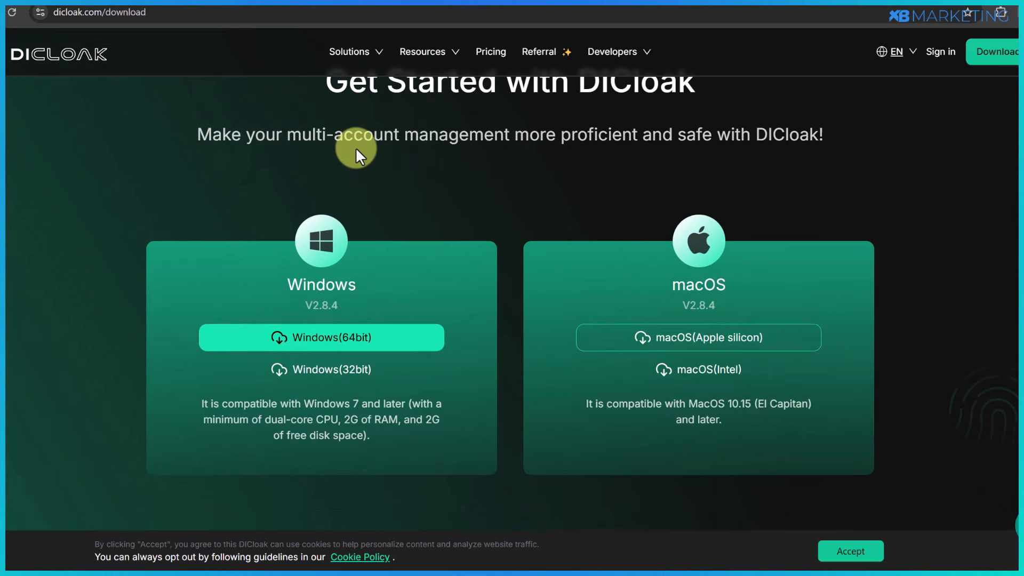
pyautogui.scroll(1, 356, 151)
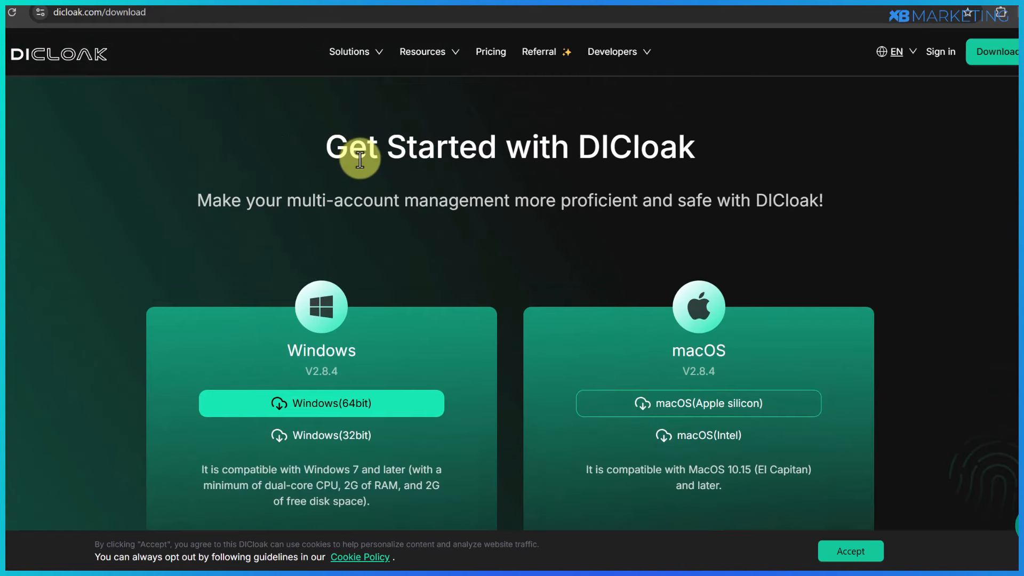
pyautogui.scroll(-1, 512, 320)
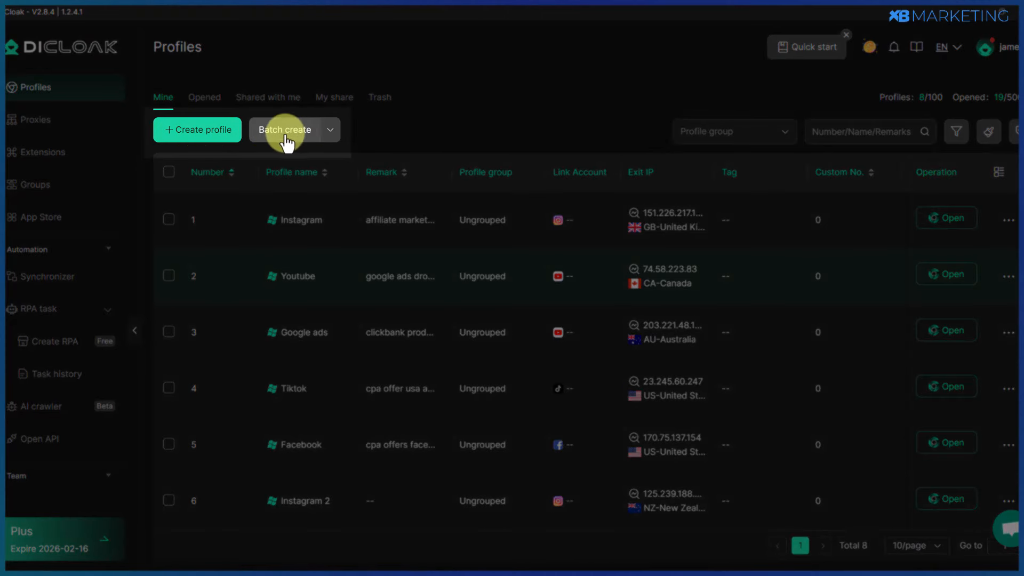
# - Examine the creation quantity and profile name prefix settings for batch creation, and close the form without creating profiles
pyautogui.click(302, 137)
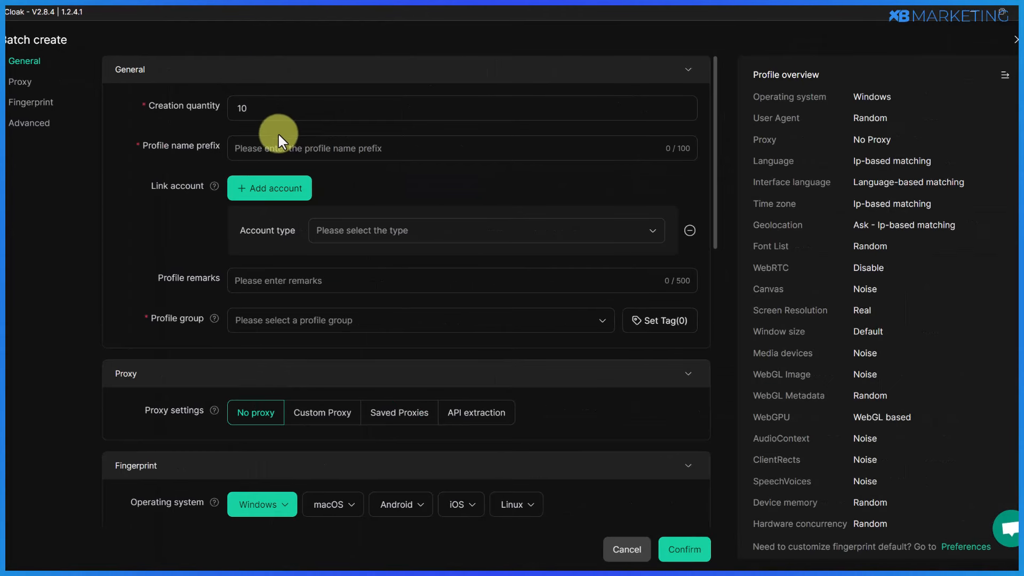
pyautogui.click(260, 114)
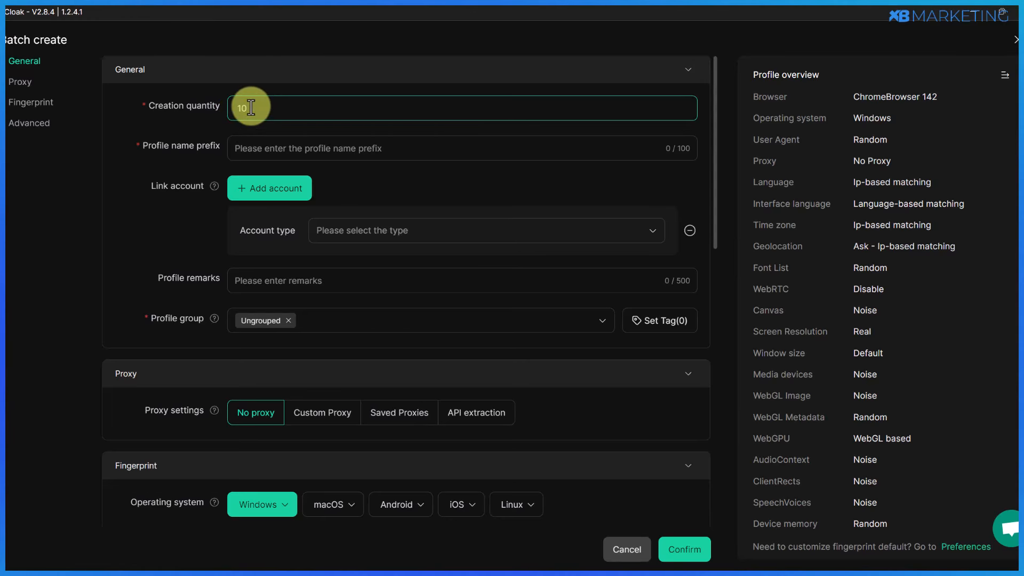
pyautogui.click(242, 145)
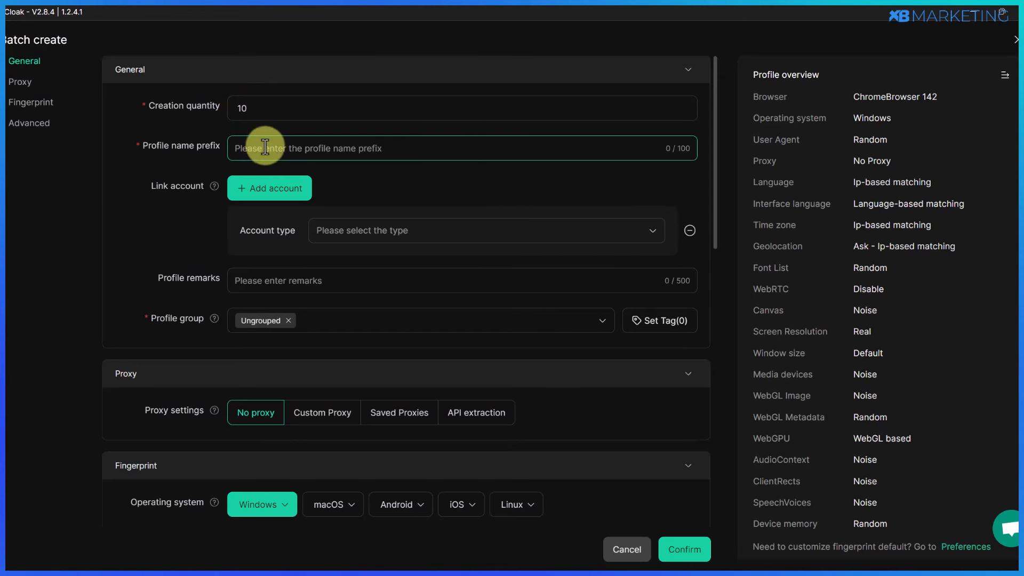
pyautogui.click(991, 59)
pyautogui.click(1014, 40)
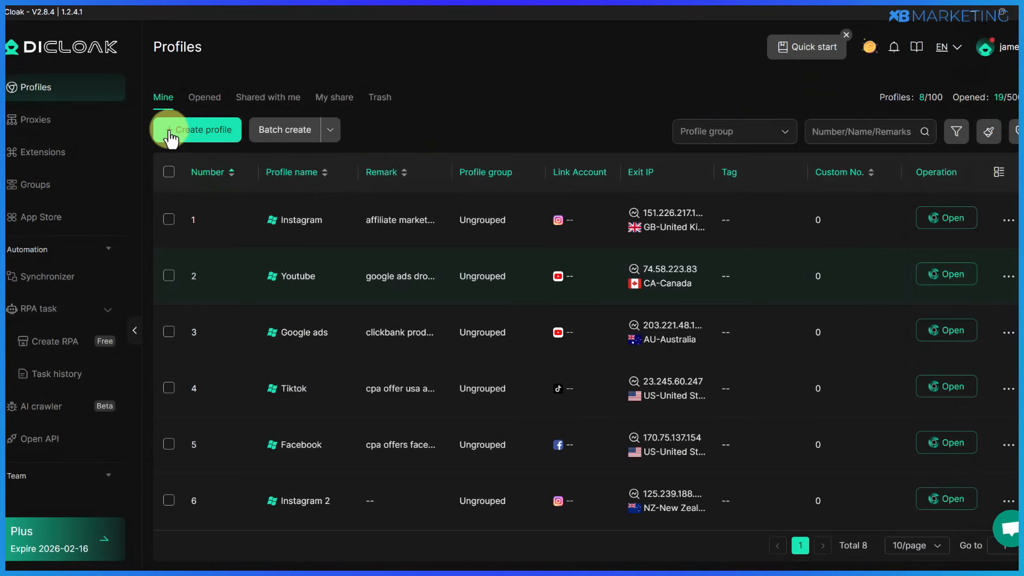
# - Start a single new profile named "example" and link a facebook.com account type to it, leaving the account name blank
pyautogui.click(171, 136)
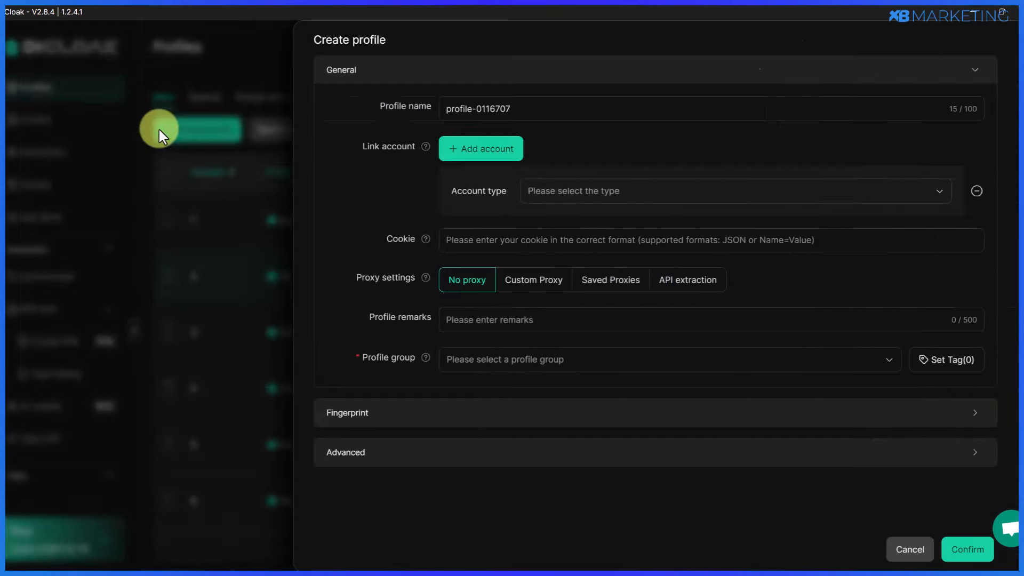
pyautogui.moveTo(252, 110); pyautogui.dragTo(105, 112)
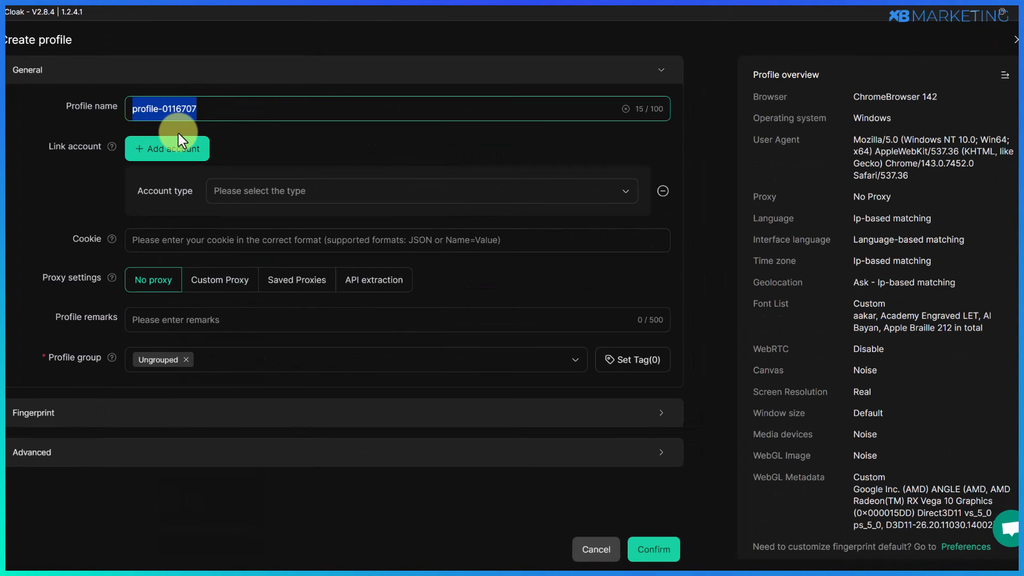
pyautogui.write('example')
pyautogui.click(238, 192)
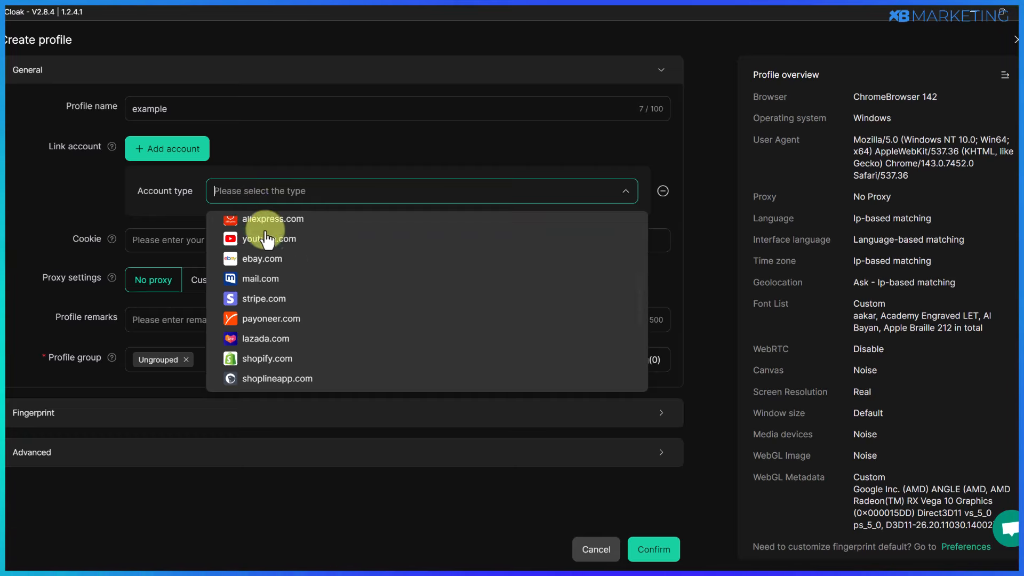
pyautogui.scroll(3, 277, 263)
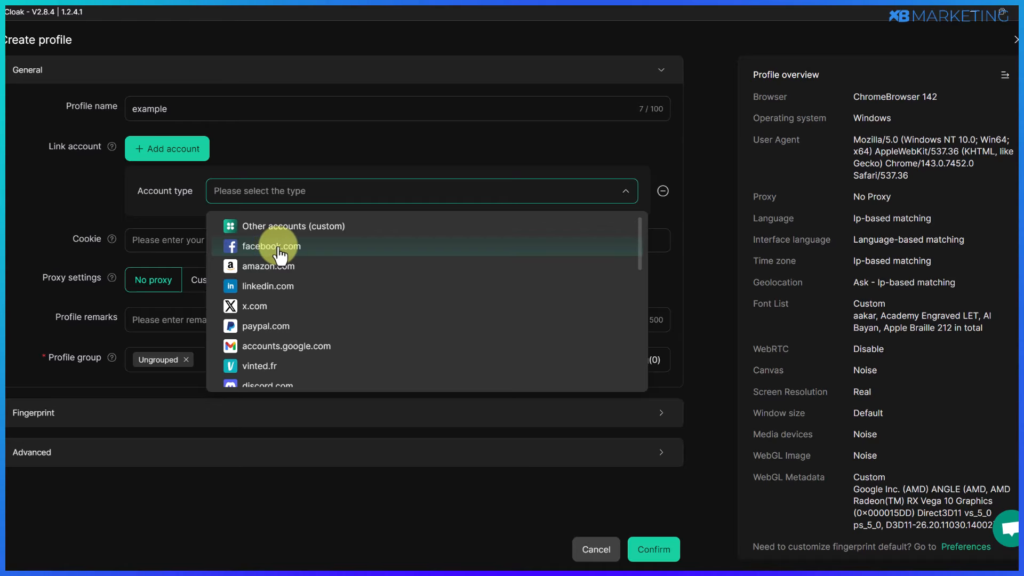
pyautogui.click(278, 250)
pyautogui.click(221, 237)
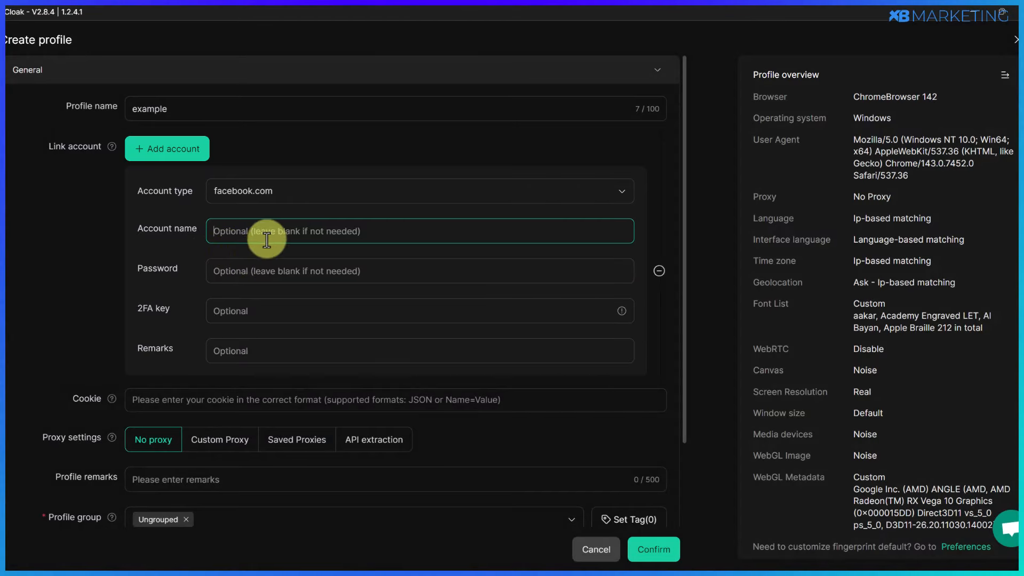
# - Configure a custom HTTP proxy over IPv4 with host 63.125.90.85, port 49155, the proxy account and the proxy password, and test it
pyautogui.scroll(-2, 267, 240)
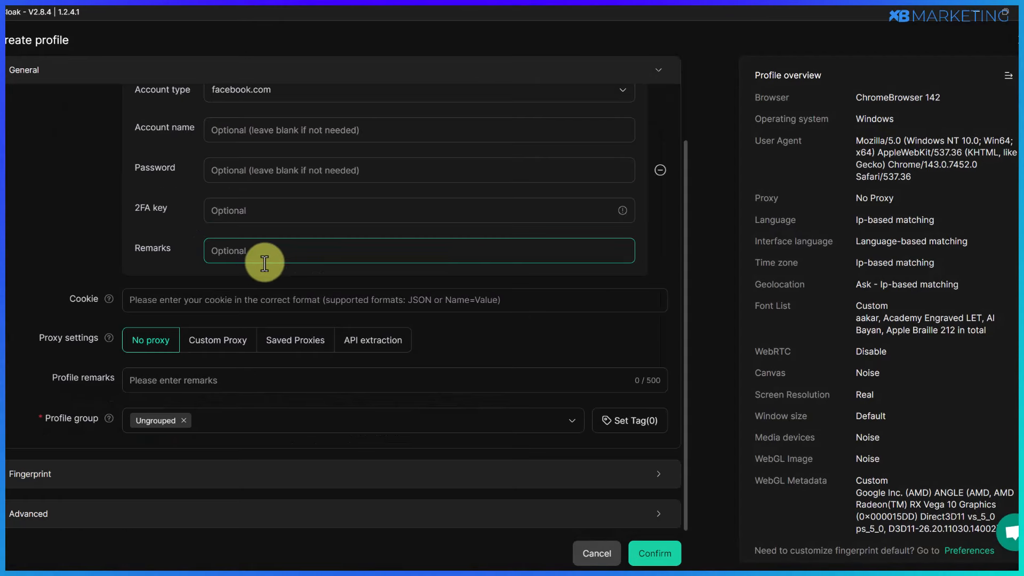
pyautogui.click(207, 342)
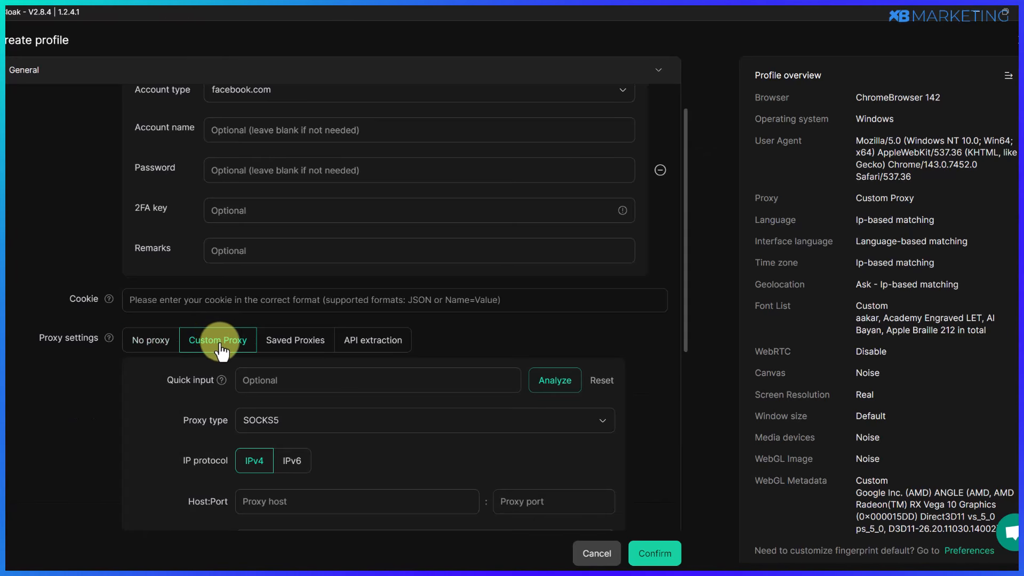
pyautogui.click(339, 382)
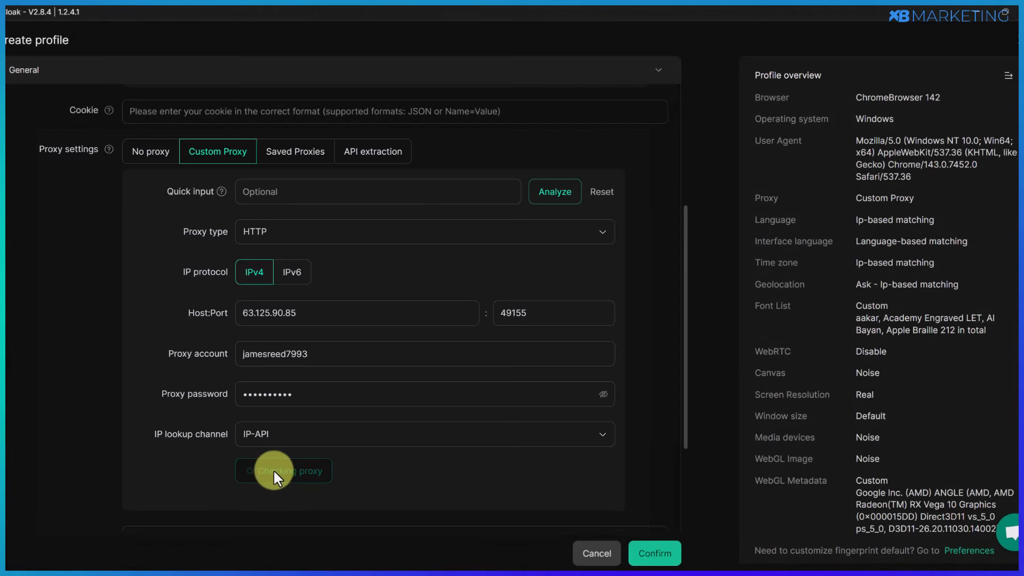
# - Set the profile remarks to "cpa offer promotion on facebook reels"
pyautogui.scroll(-5, 377, 473)
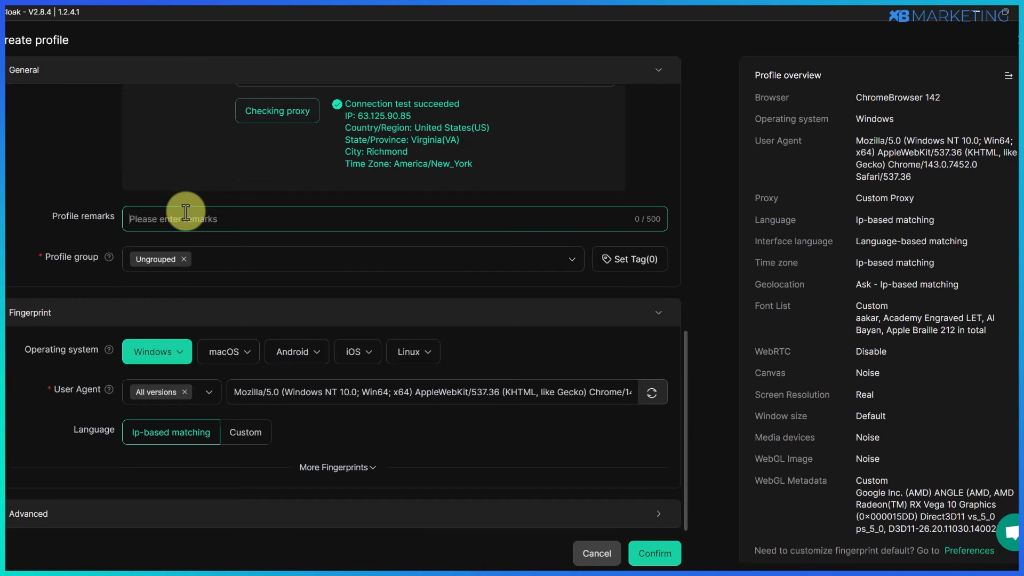
pyautogui.click(199, 218)
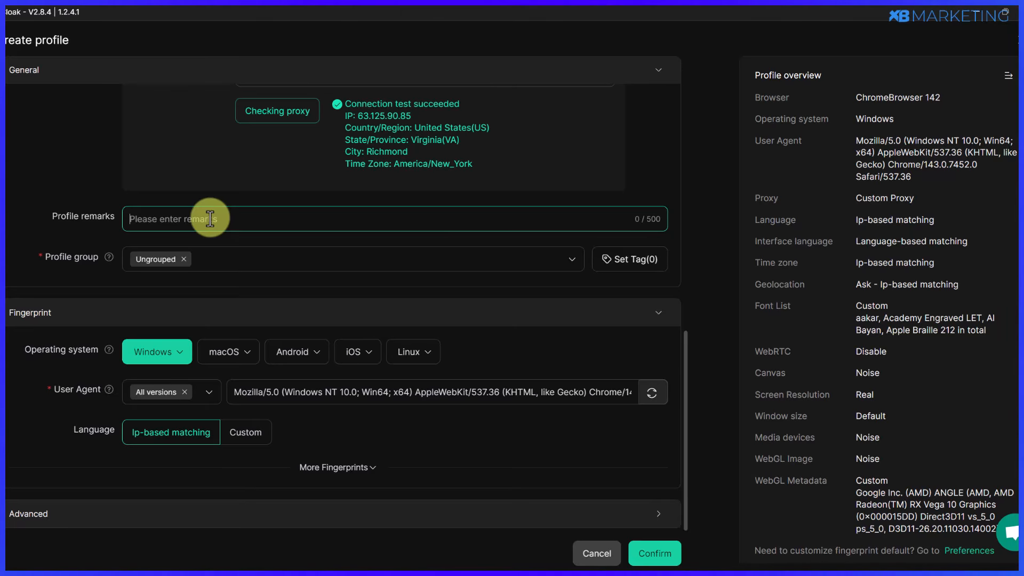
pyautogui.write('cpa offer promotion on facebook reels')
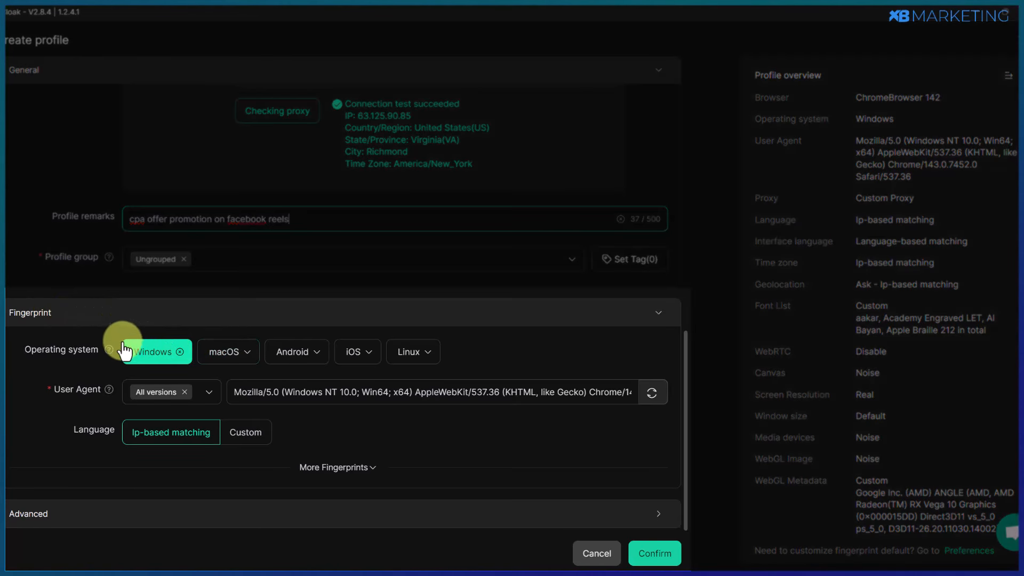
# - Examine the fingerprint's operating system version choices for macOS, Android, iOS and Linux, and the additional fingerprint settings
pyautogui.moveTo(106, 356)
pyautogui.click(232, 358)
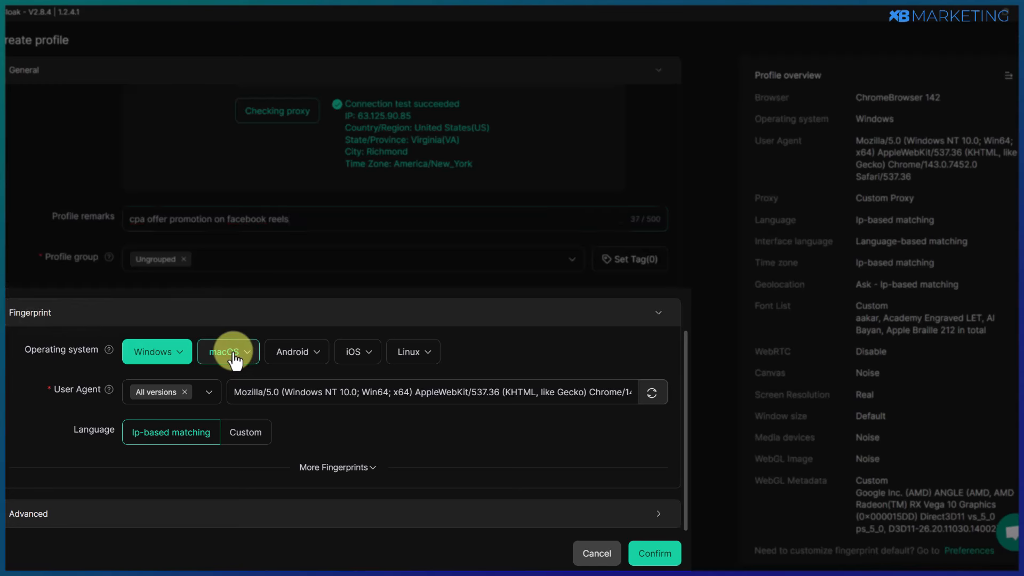
pyautogui.click(294, 353)
pyautogui.click(347, 357)
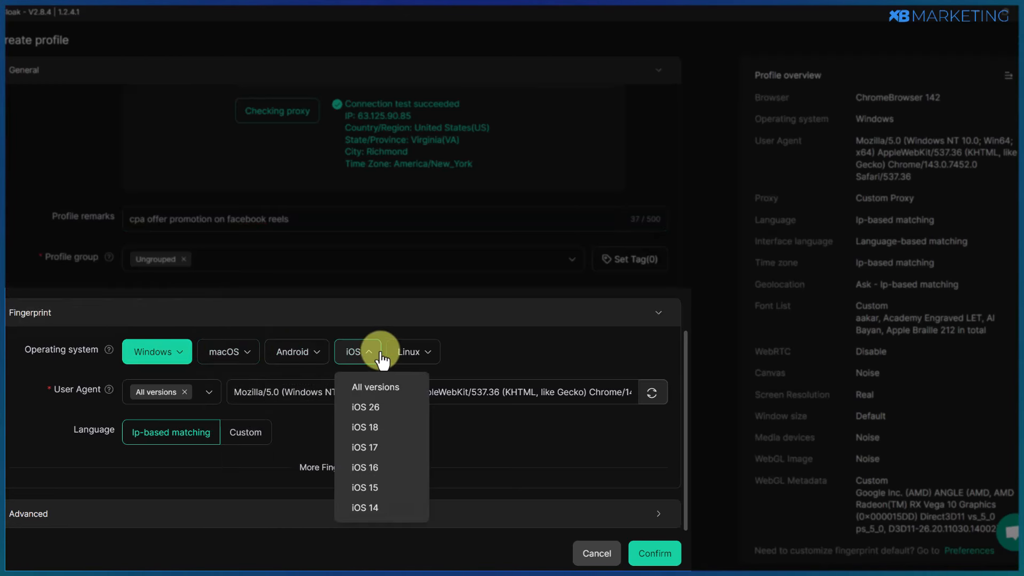
pyautogui.click(396, 359)
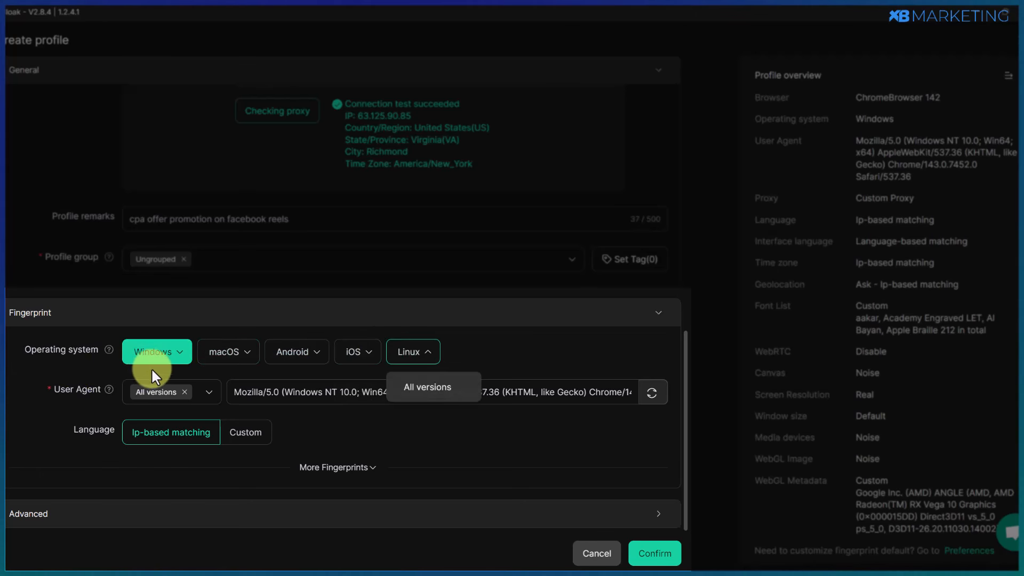
pyautogui.click(339, 467)
pyautogui.scroll(-15, 312, 381)
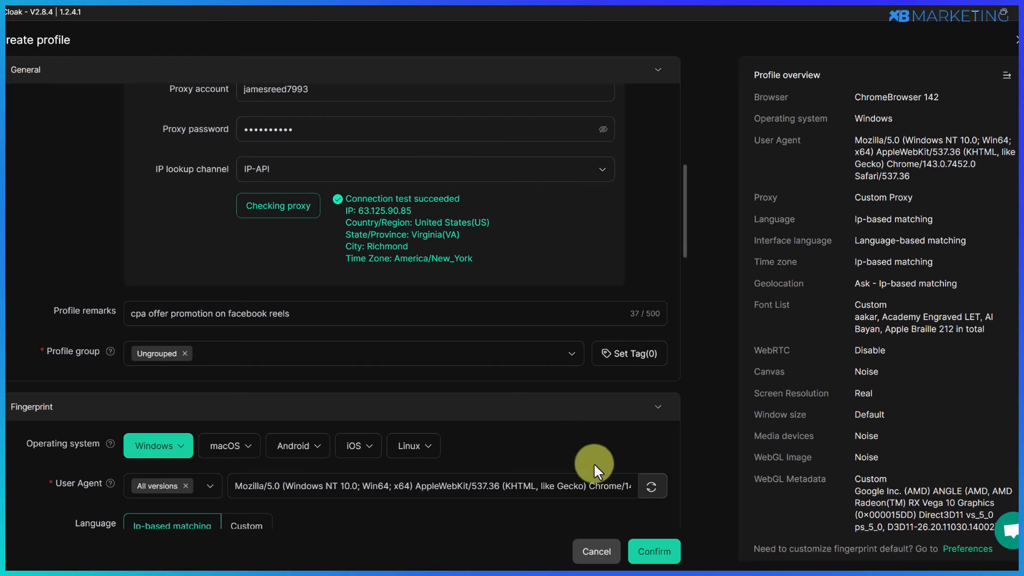
# - Save the new profile and check its entry and remark in the profile list, leaving it unselected
pyautogui.click(653, 553)
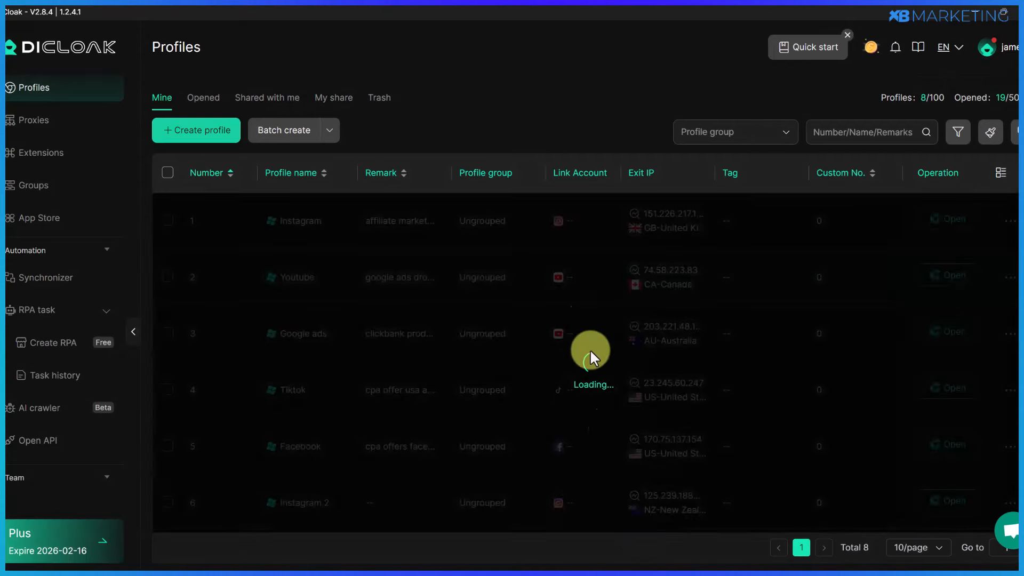
pyautogui.click(167, 502)
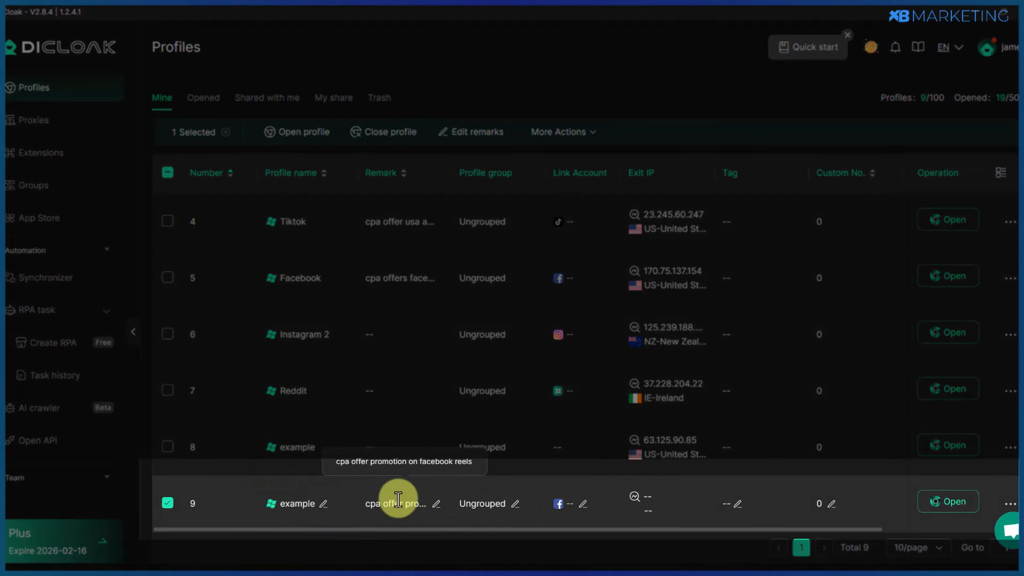
pyautogui.click(167, 502)
pyautogui.scroll(3, 651, 382)
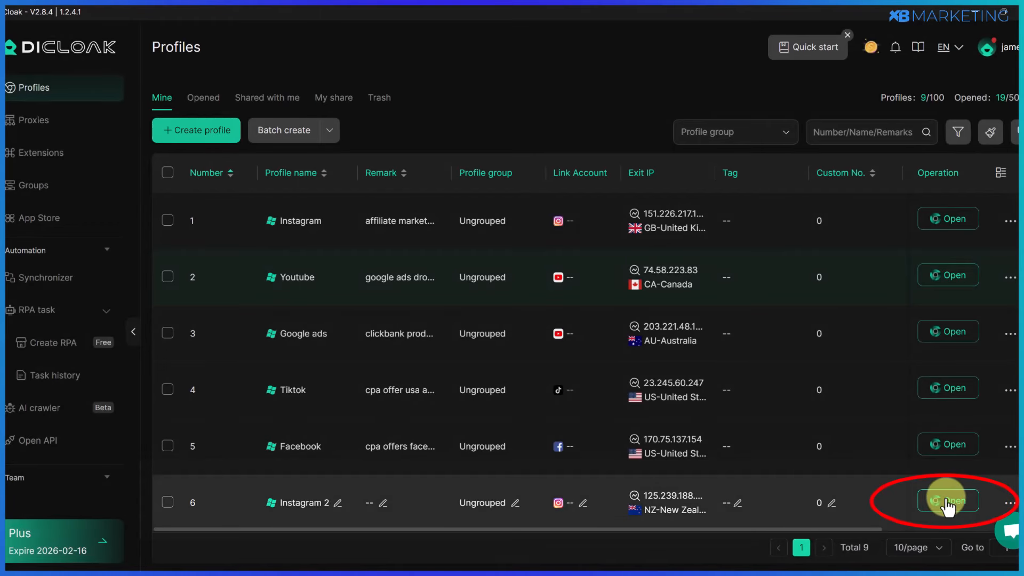
# - Try toggling the Remark and Profile group columns and reordering Link Account in the profile list's field settings
pyautogui.scroll(-3, 942, 496)
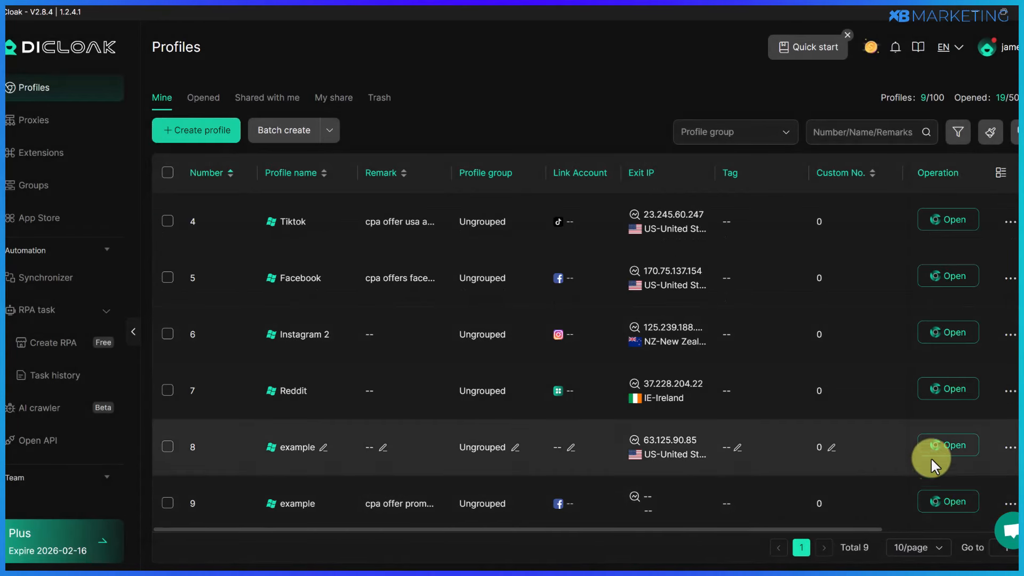
pyautogui.scroll(2, 932, 460)
pyautogui.scroll(1, 943, 296)
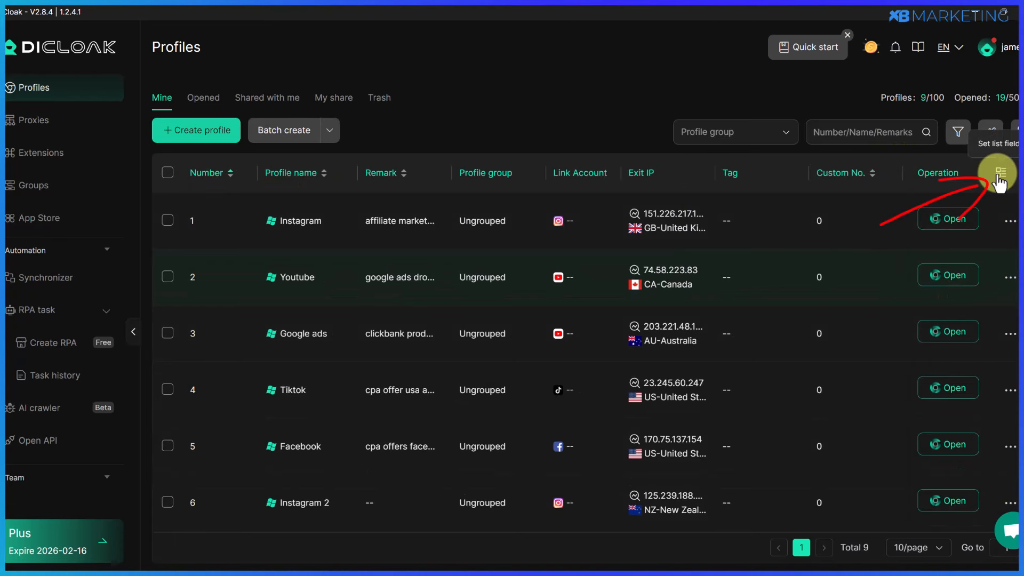
pyautogui.click(998, 176)
pyautogui.click(362, 255)
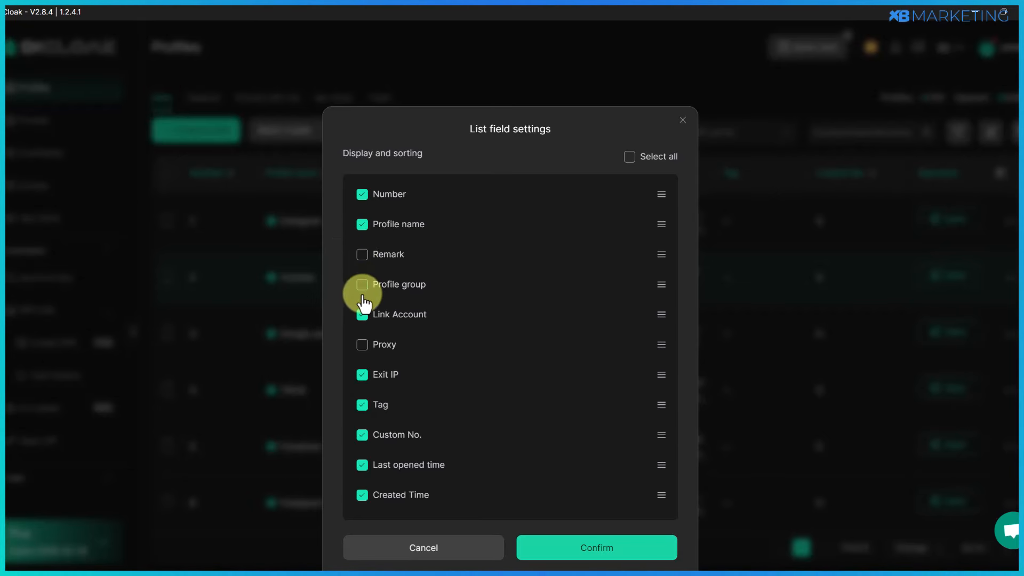
pyautogui.click(362, 286)
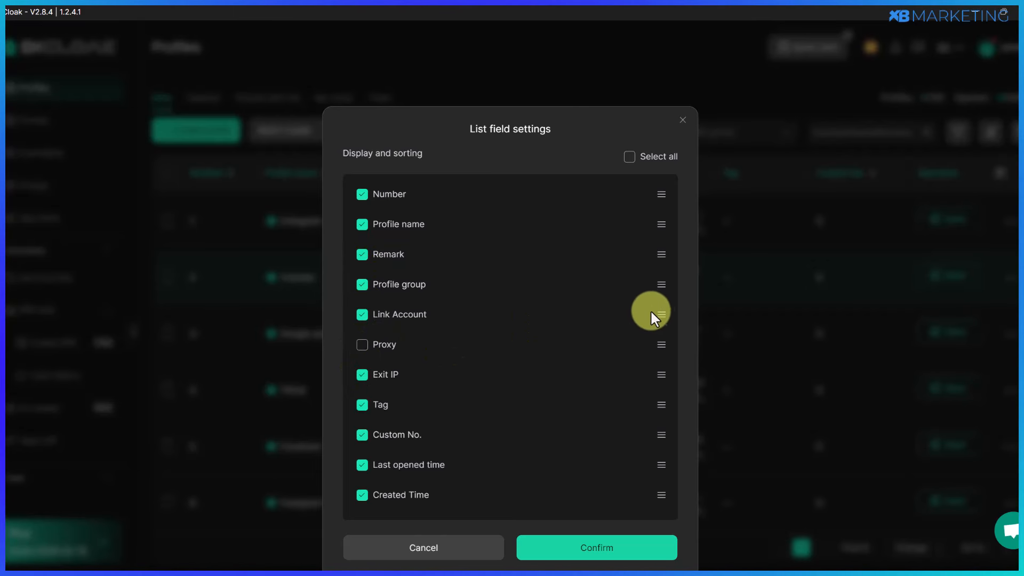
pyautogui.moveTo(661, 313); pyautogui.dragTo(662, 332)
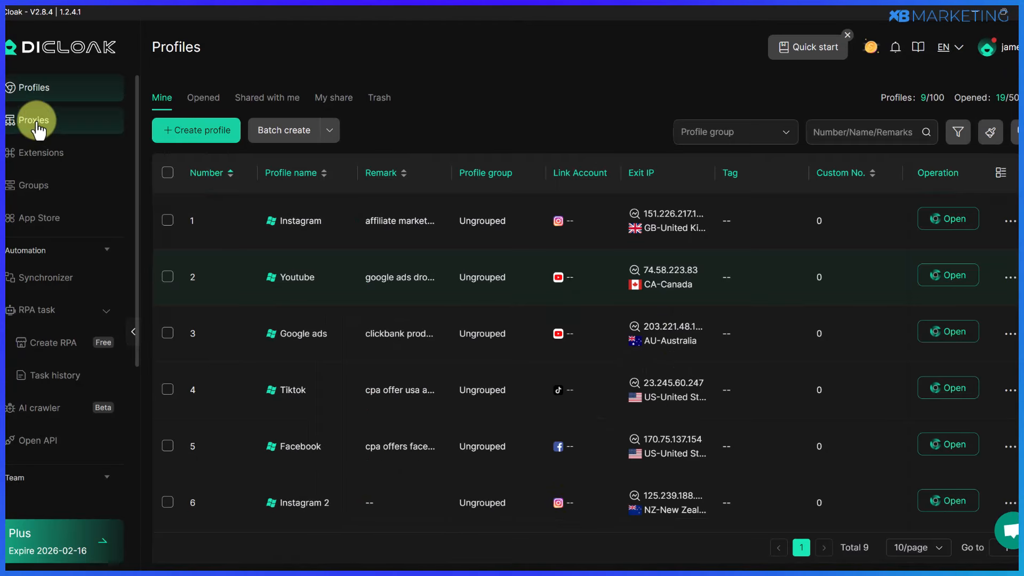
# - Create a custom HTTP proxy over IPv4 with host 63.125.90.85, port 49155, the proxy account and password, and put it in a new proxy group USA
pyautogui.click(33, 120)
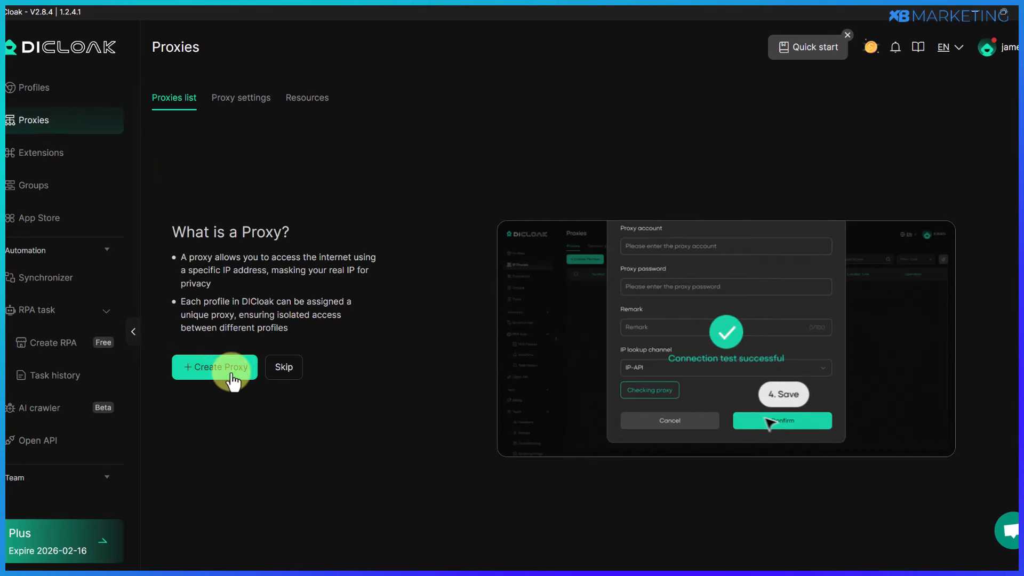
pyautogui.click(190, 369)
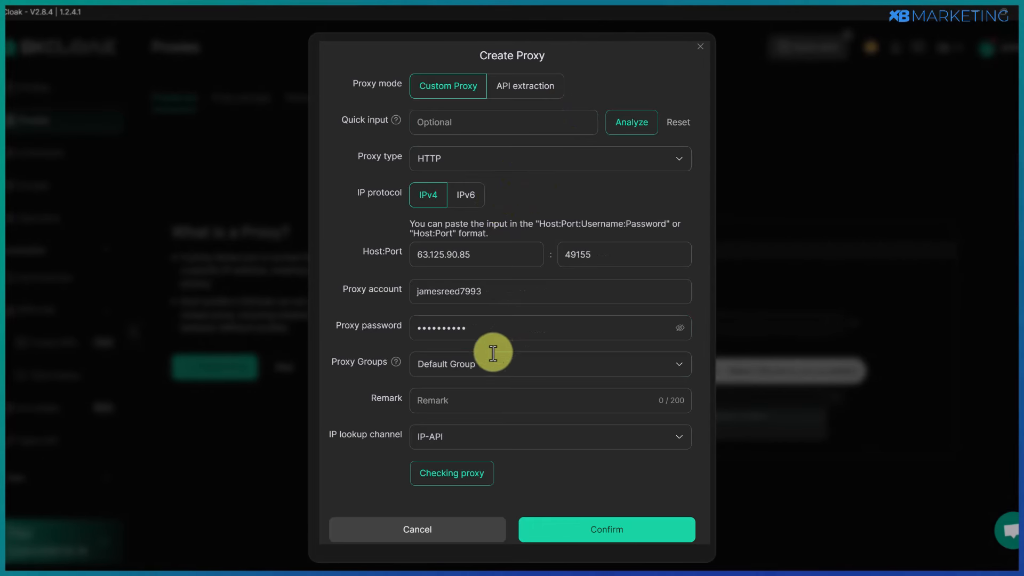
pyautogui.click(492, 364)
pyautogui.click(468, 424)
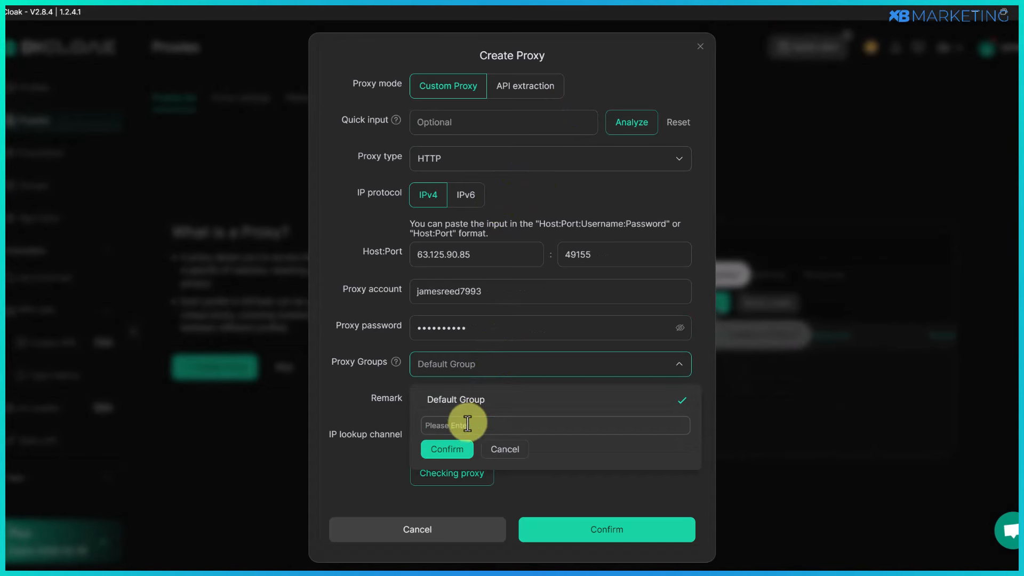
pyautogui.click(460, 421)
pyautogui.write('U')
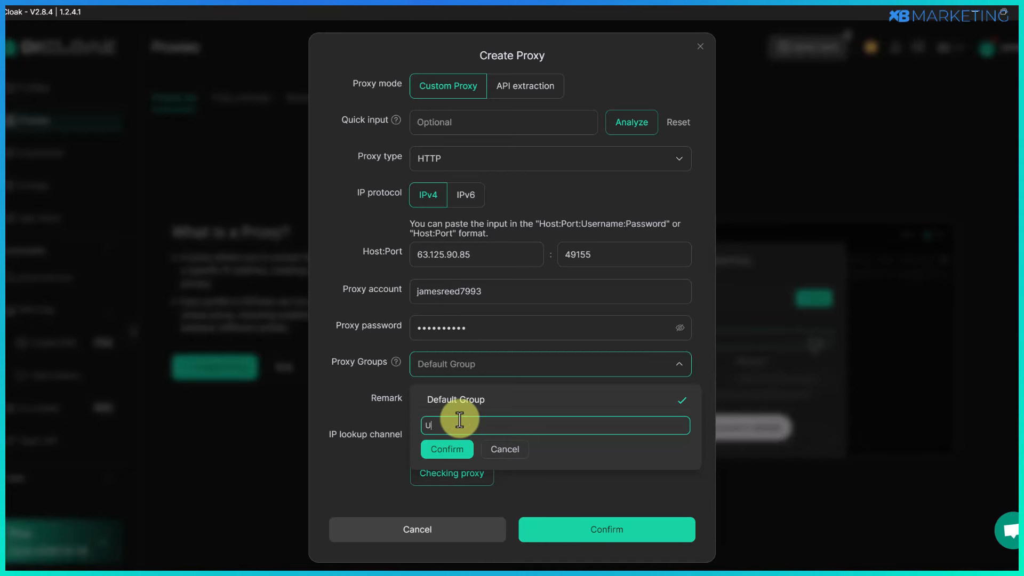
pyautogui.write('SA')
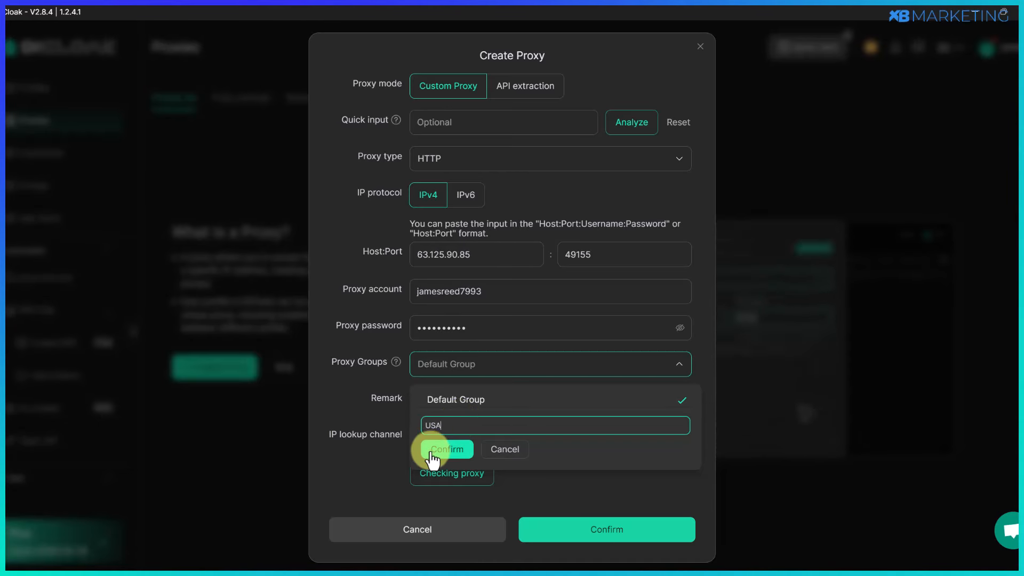
pyautogui.click(434, 448)
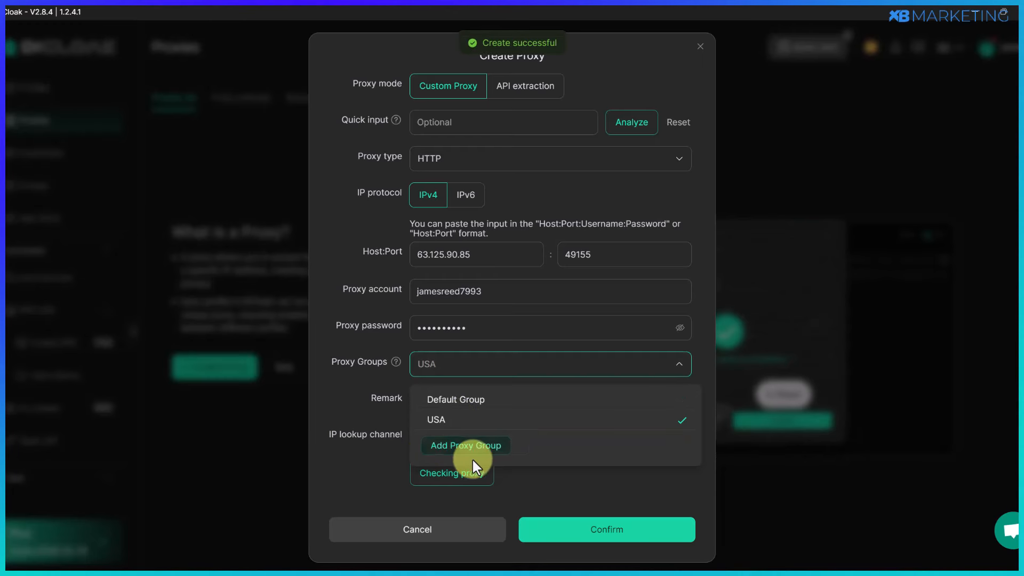
# - Test the new proxy's connection and save the proxy
pyautogui.click(474, 488)
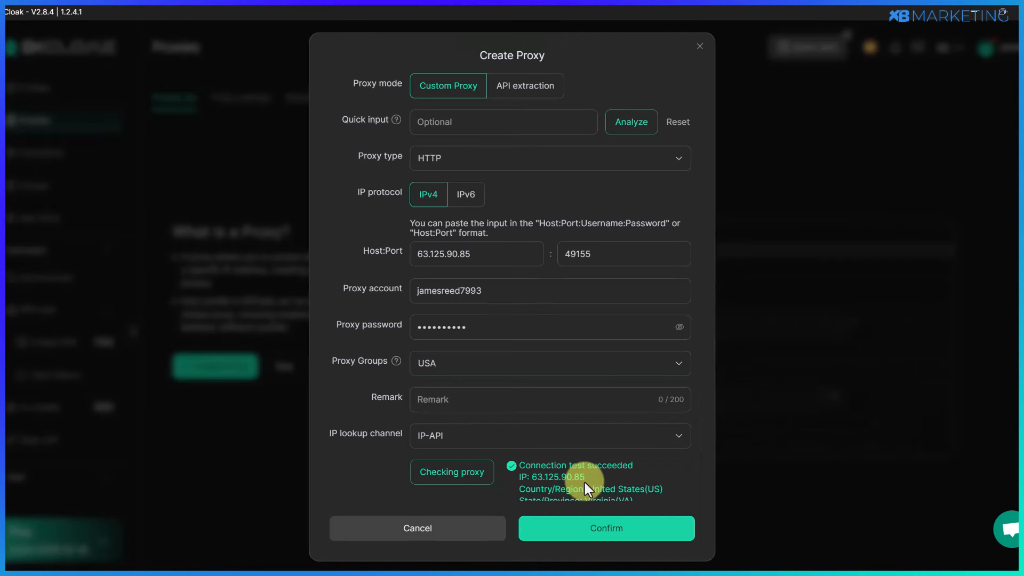
pyautogui.click(599, 531)
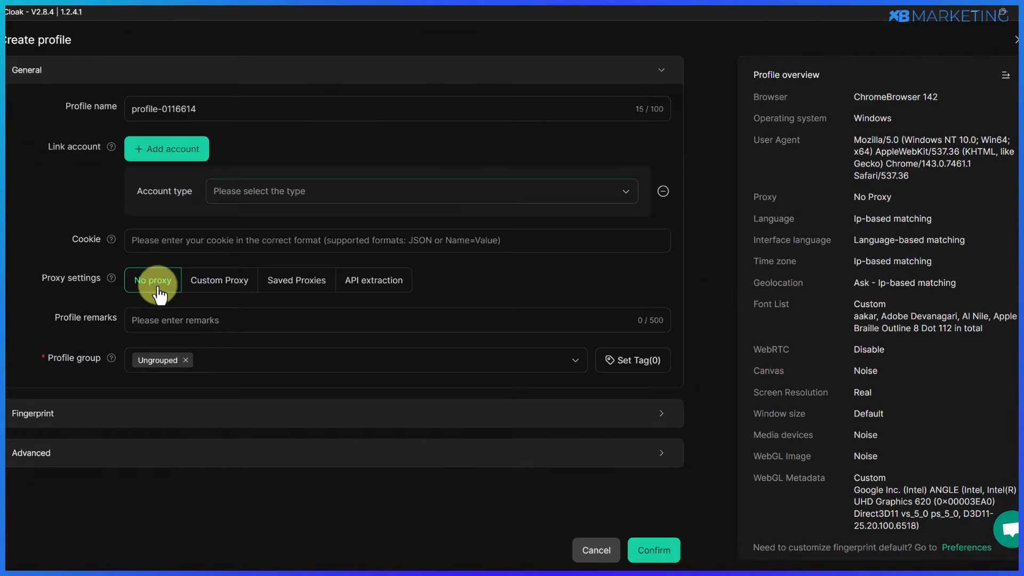
pyautogui.click(303, 287)
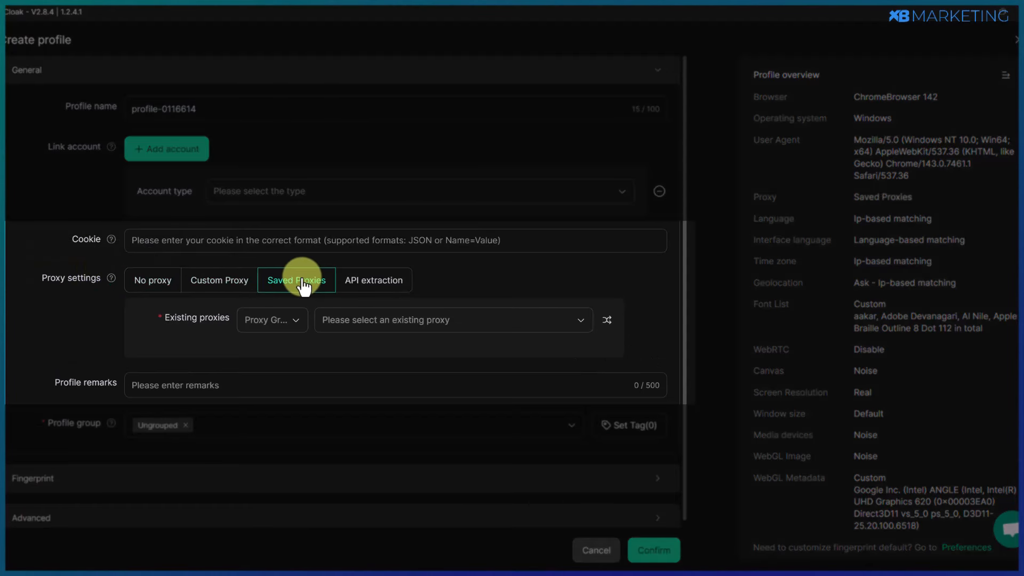
pyautogui.click(282, 320)
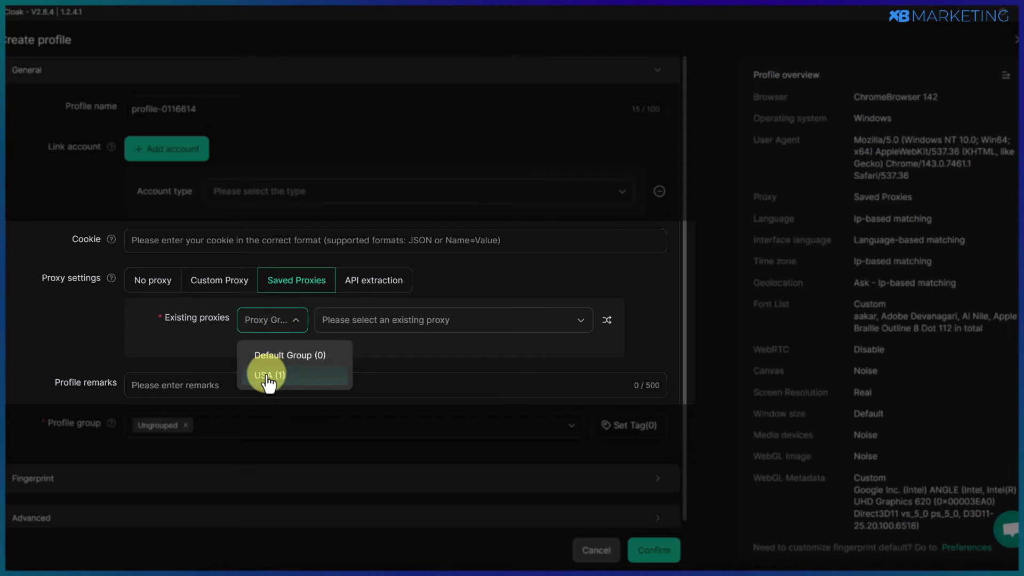
pyautogui.click(296, 382)
pyautogui.click(347, 320)
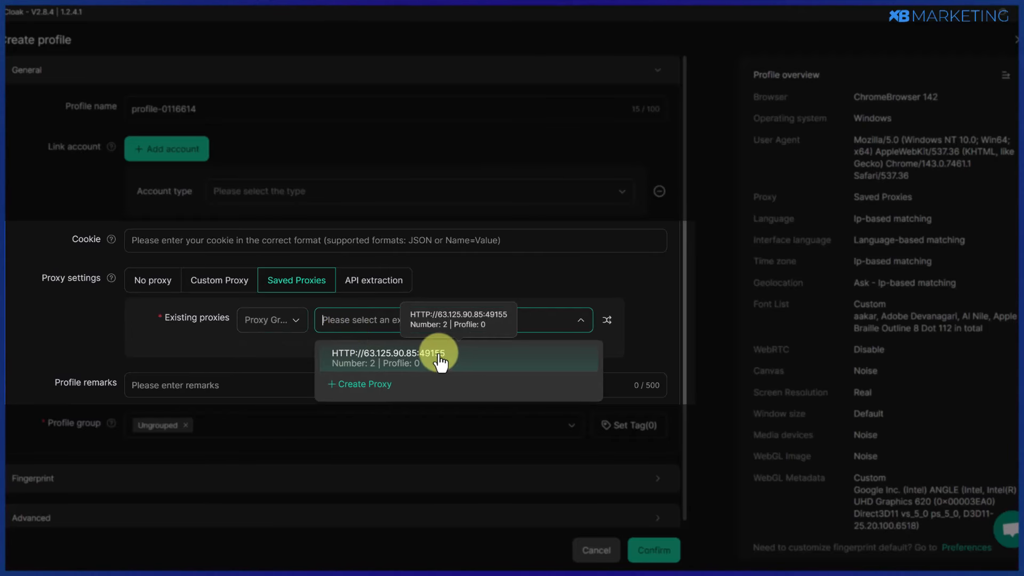
pyautogui.click(399, 356)
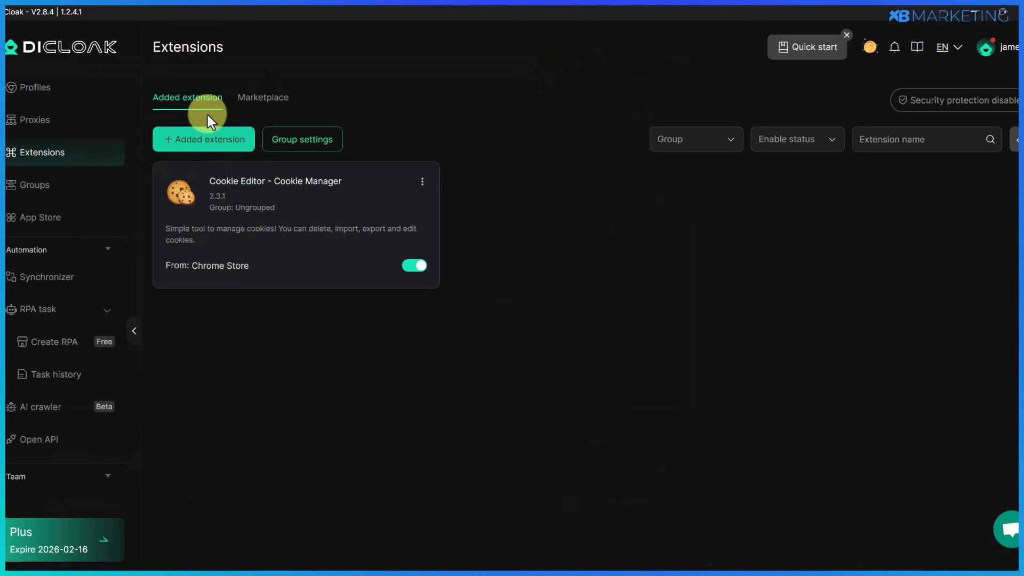
# - Browse the popular extensions offered in the extension marketplace
pyautogui.click(268, 101)
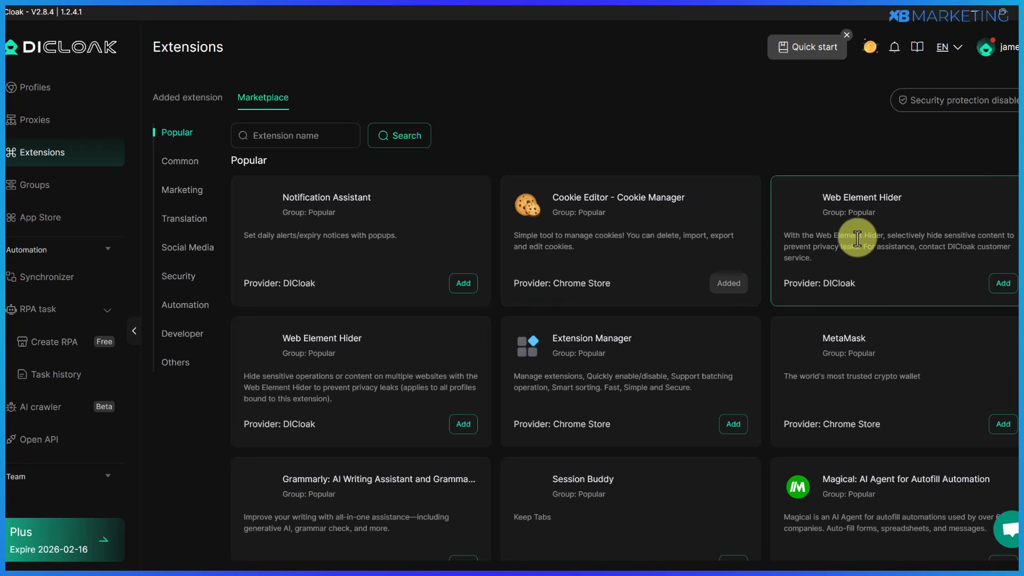
pyautogui.scroll(-2, 841, 245)
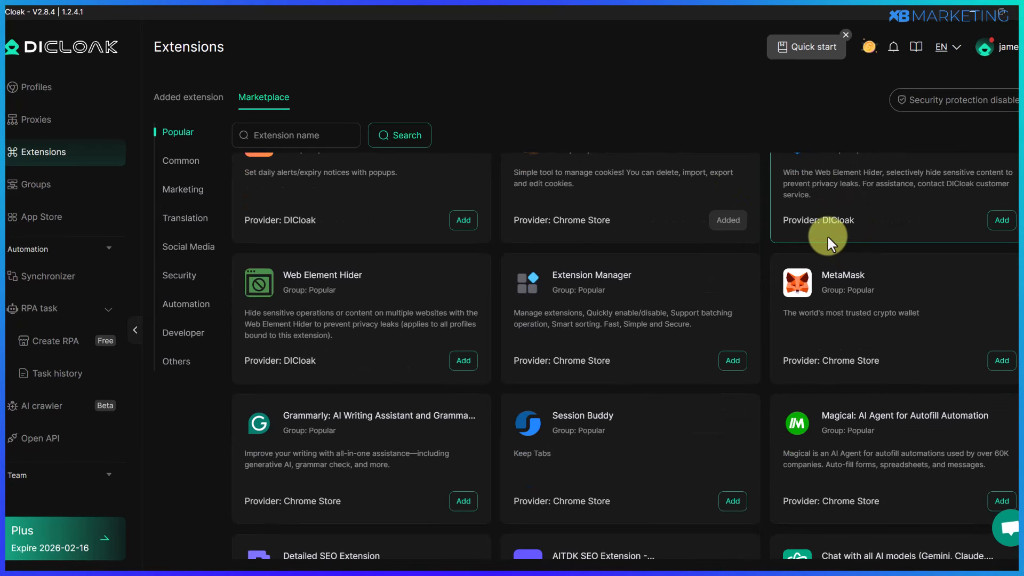
pyautogui.scroll(2, 827, 236)
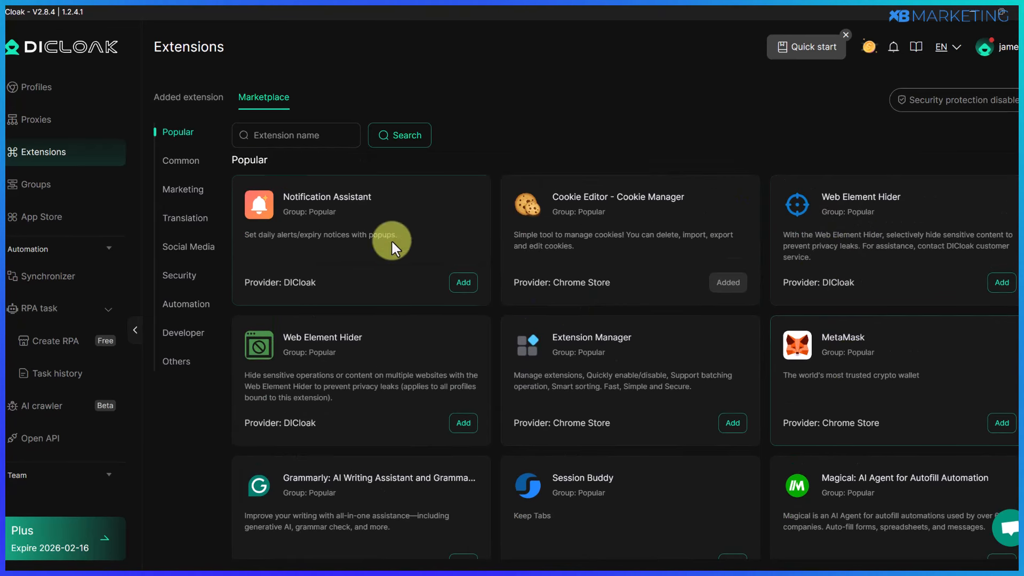
pyautogui.scroll(-9, 702, 289)
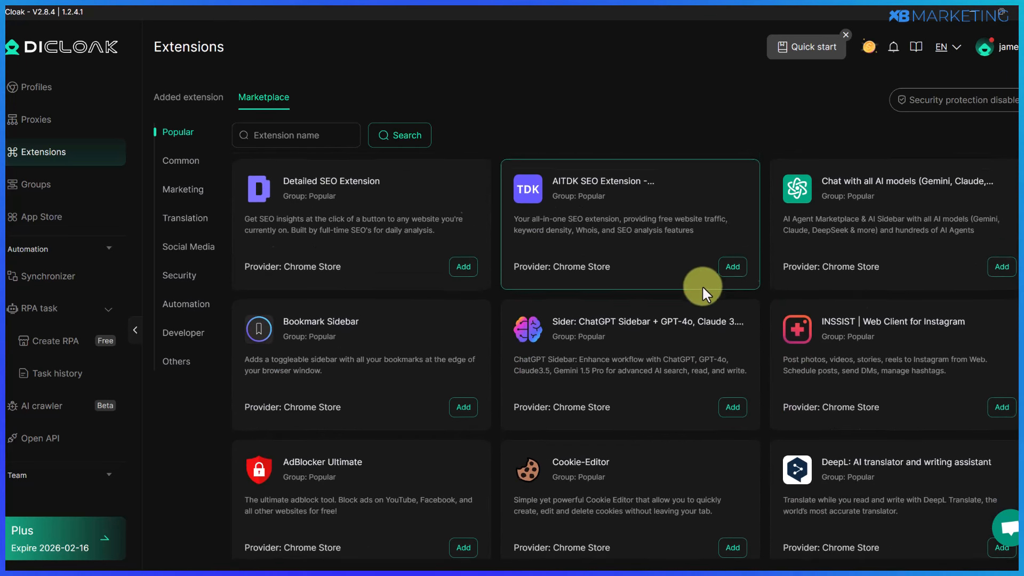
pyautogui.scroll(10, 701, 280)
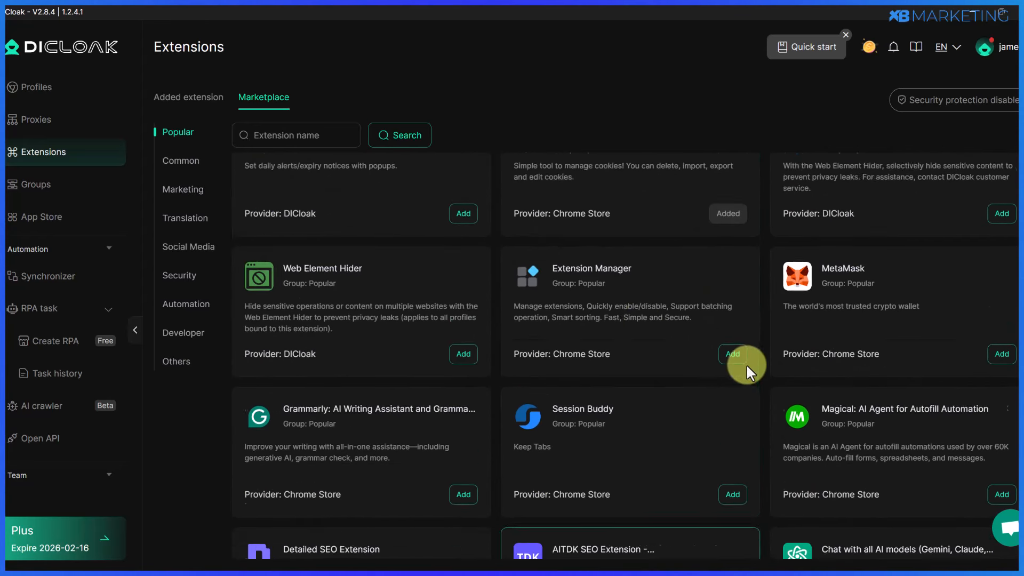
pyautogui.click(323, 145)
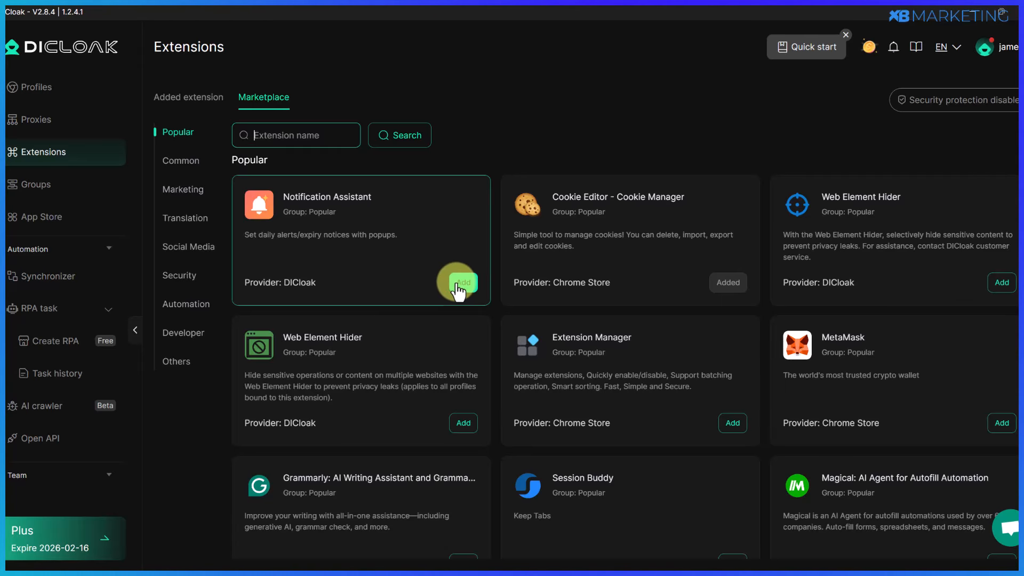
# - Switch to the Instagram profile's browser window and open the Cookie Editor extension from its installed extensions
pyautogui.click(431, 50)
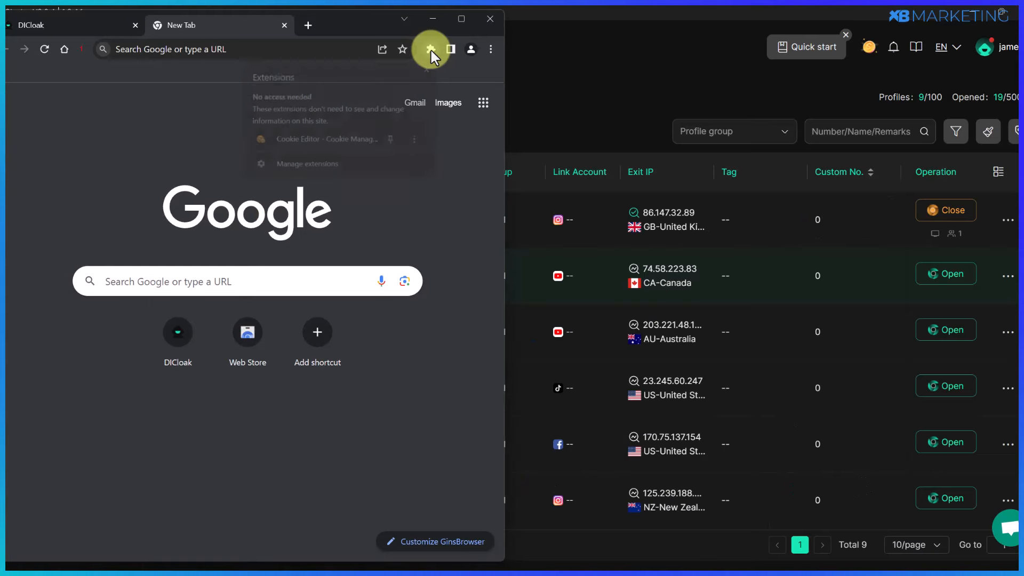
pyautogui.click(319, 136)
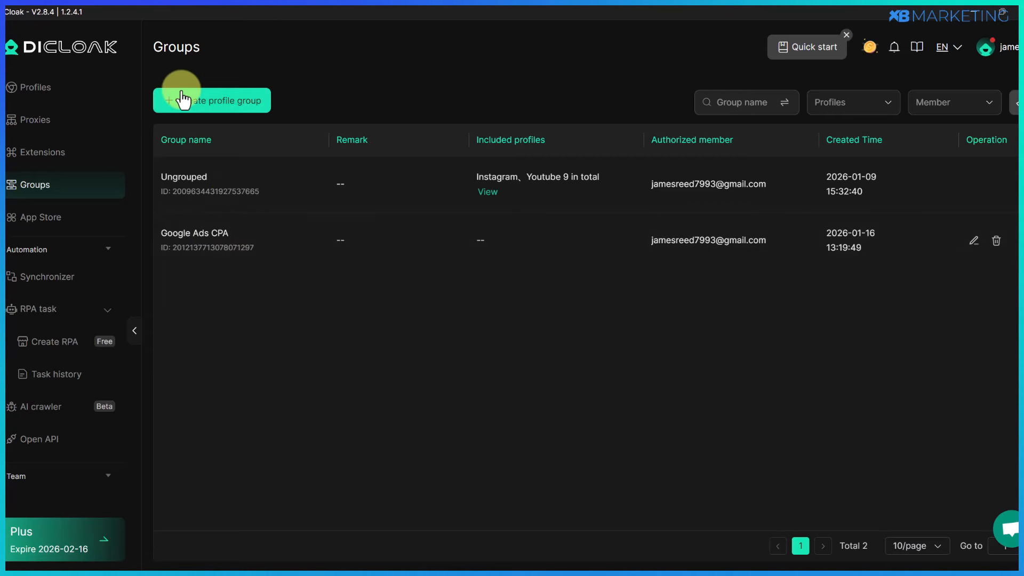
# - Create a profile group named "Tiktok Affiliate Marketing"
pyautogui.click(178, 103)
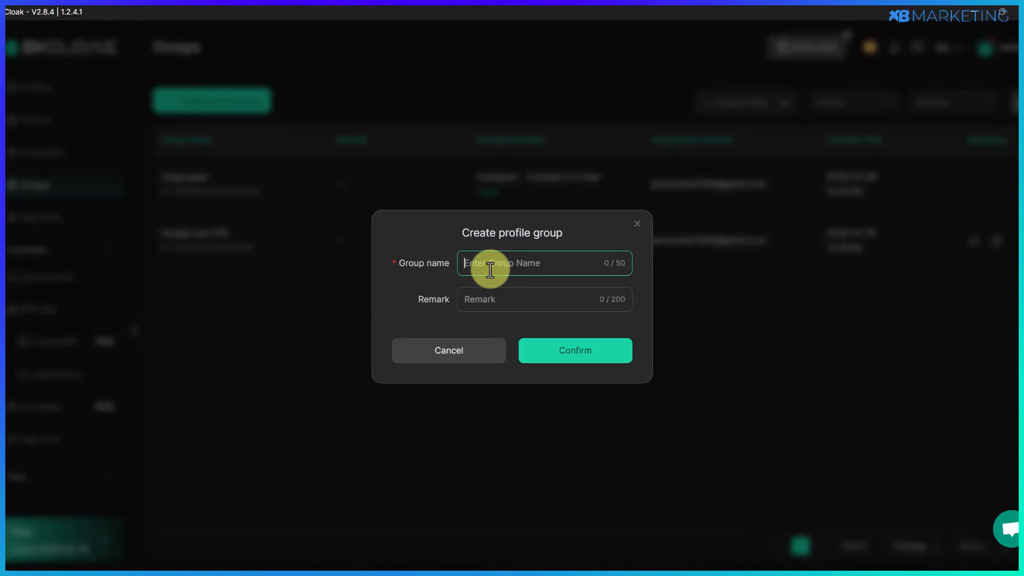
pyautogui.write('Tiktok Affiliate Marketing')
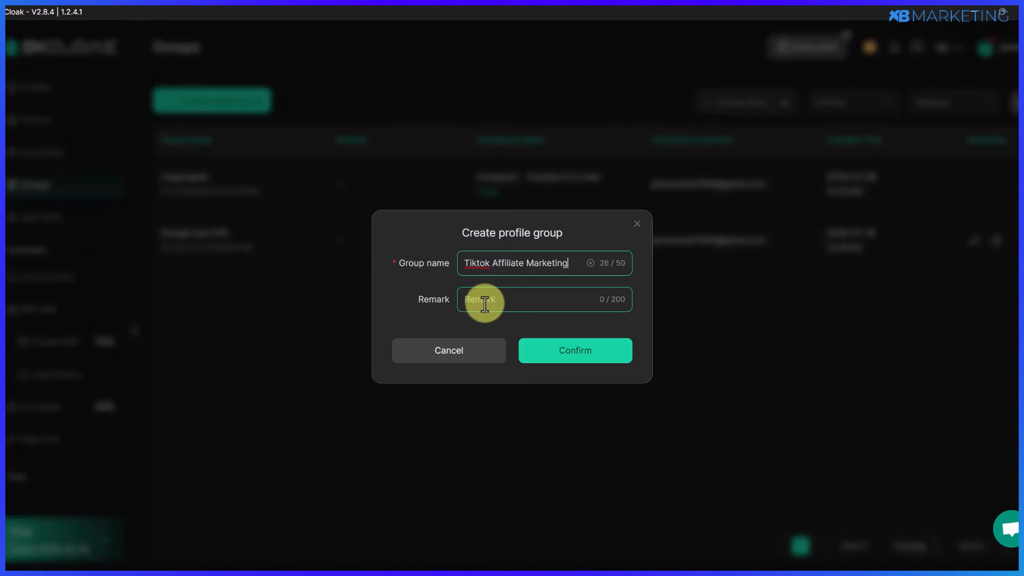
pyautogui.click(488, 297)
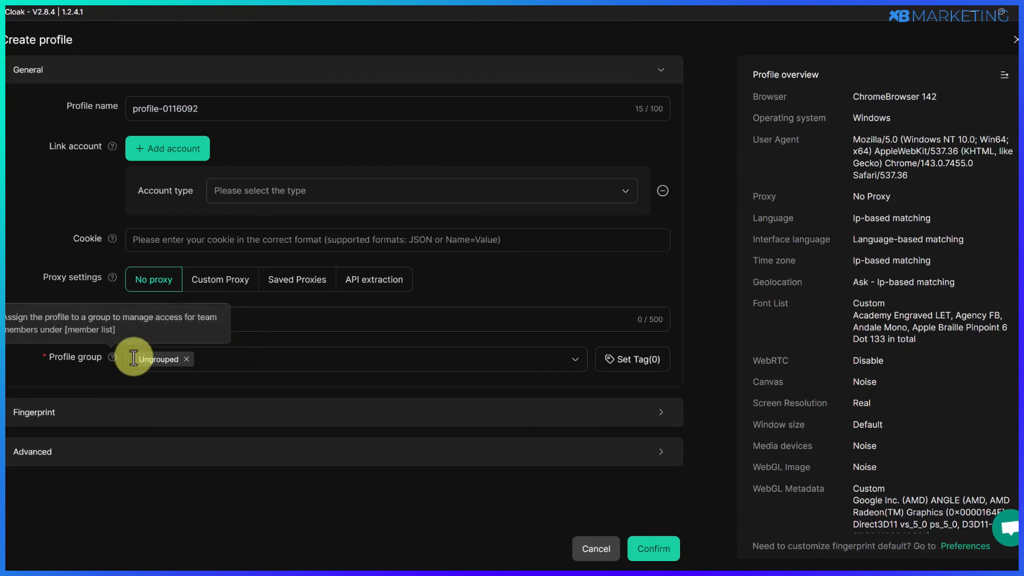
# - Assign a new profile to the Tiktok Affiliate Marketing group and remove it from Ungrouped
pyautogui.click(205, 354)
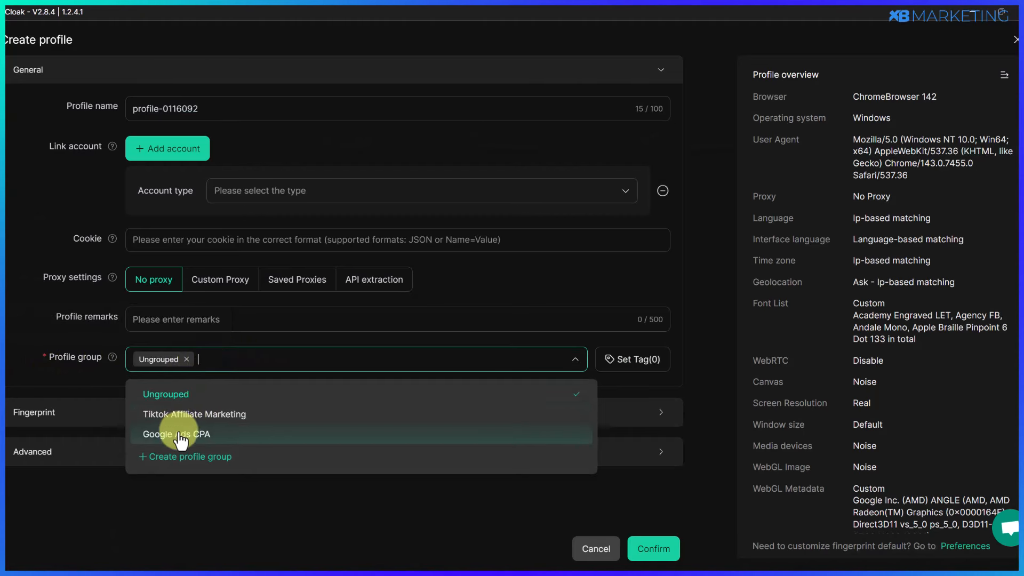
pyautogui.click(190, 414)
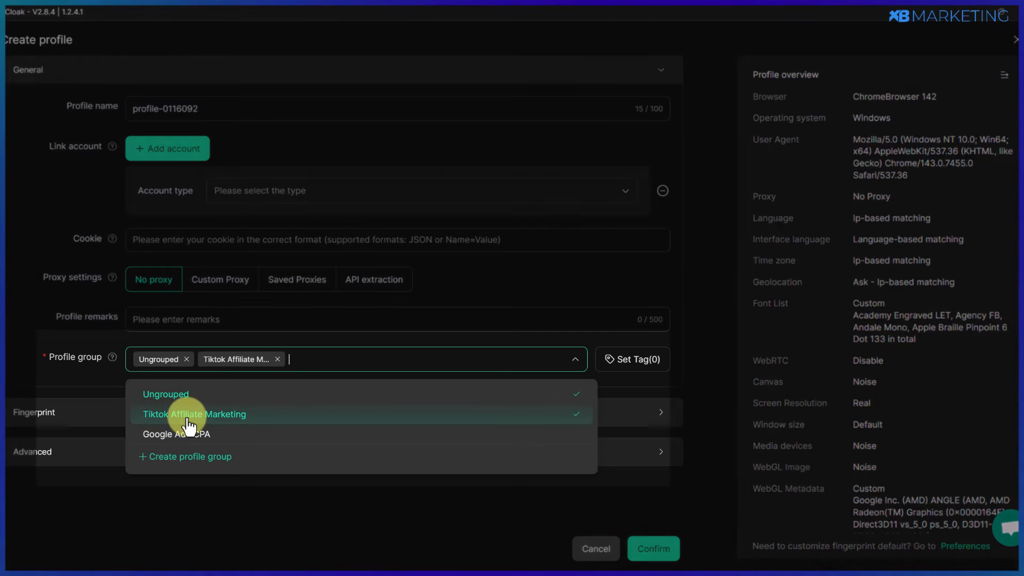
pyautogui.click(187, 359)
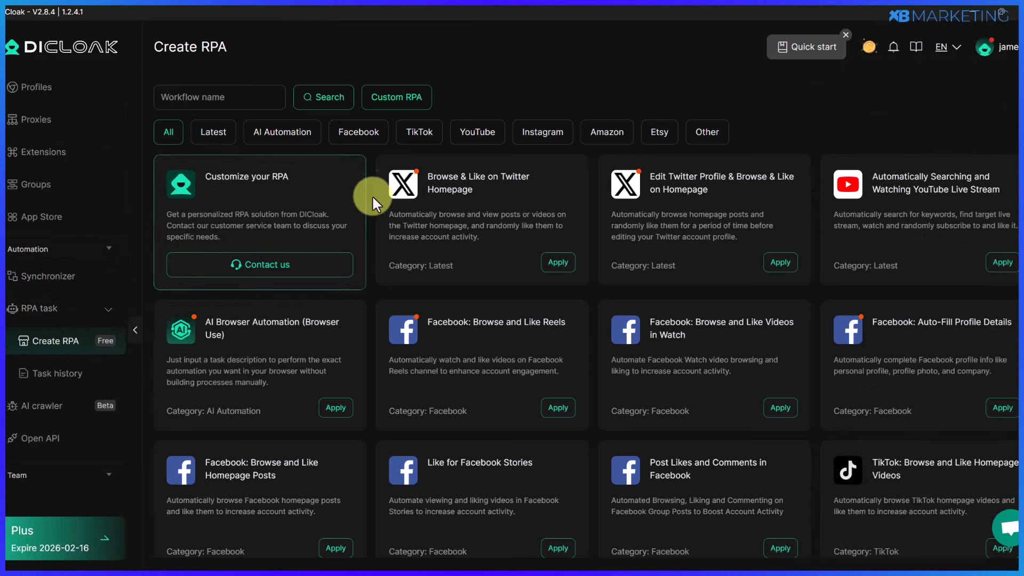
# - Examine the ready-made RPA workflows for Facebook, TikTok, YouTube and Instagram
pyautogui.click(350, 140)
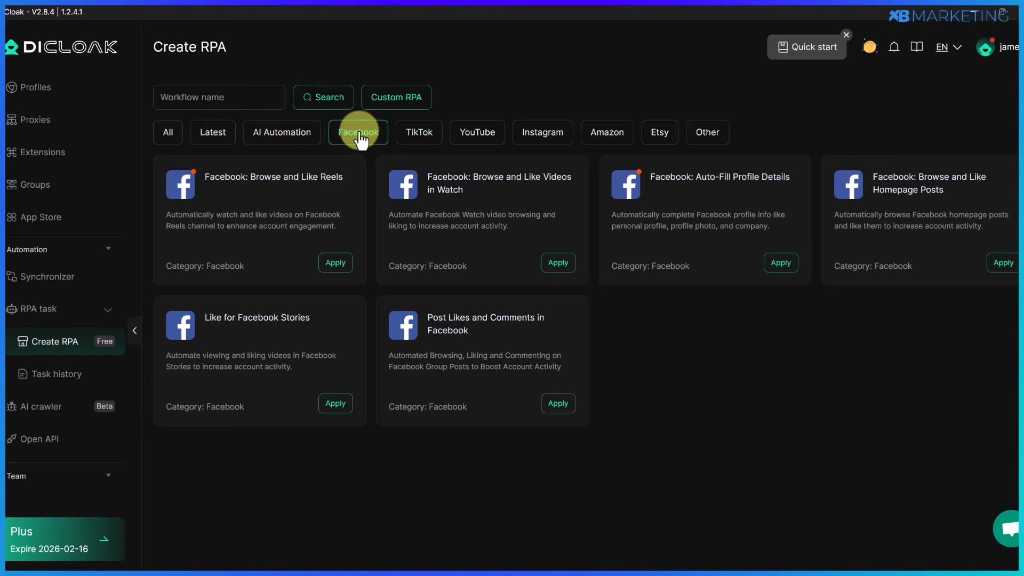
pyautogui.click(421, 134)
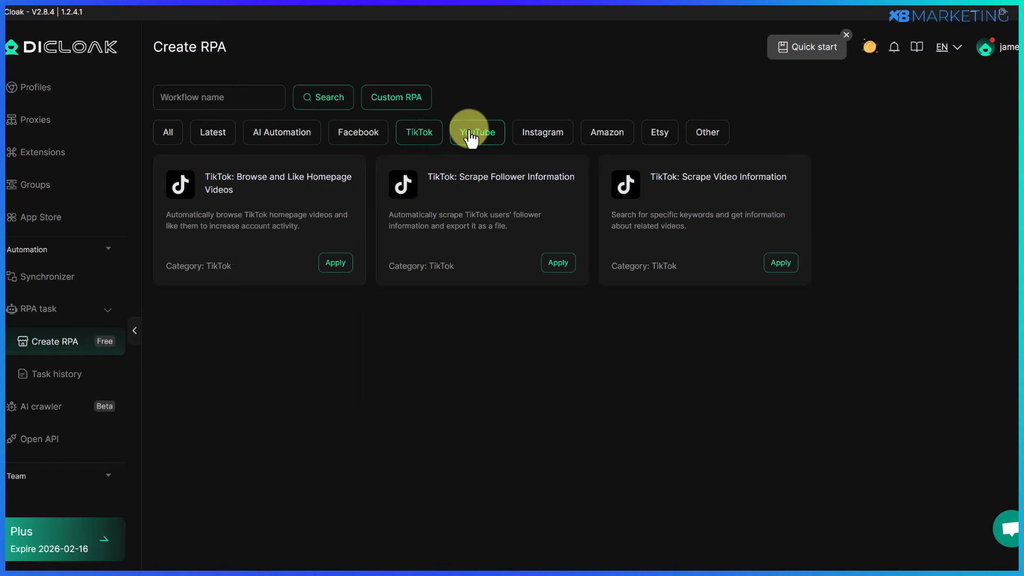
pyautogui.click(471, 137)
pyautogui.click(538, 133)
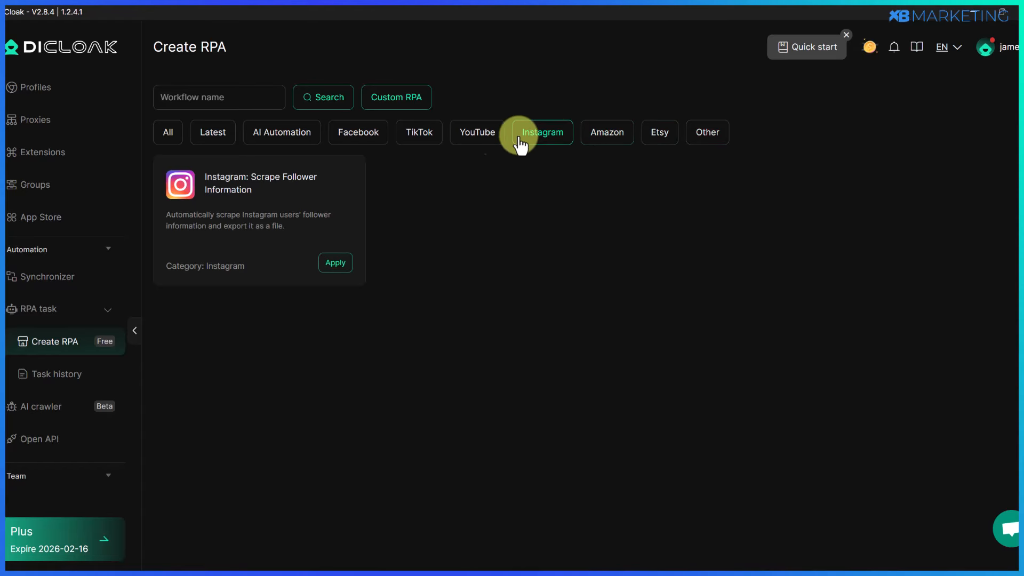
pyautogui.click(470, 140)
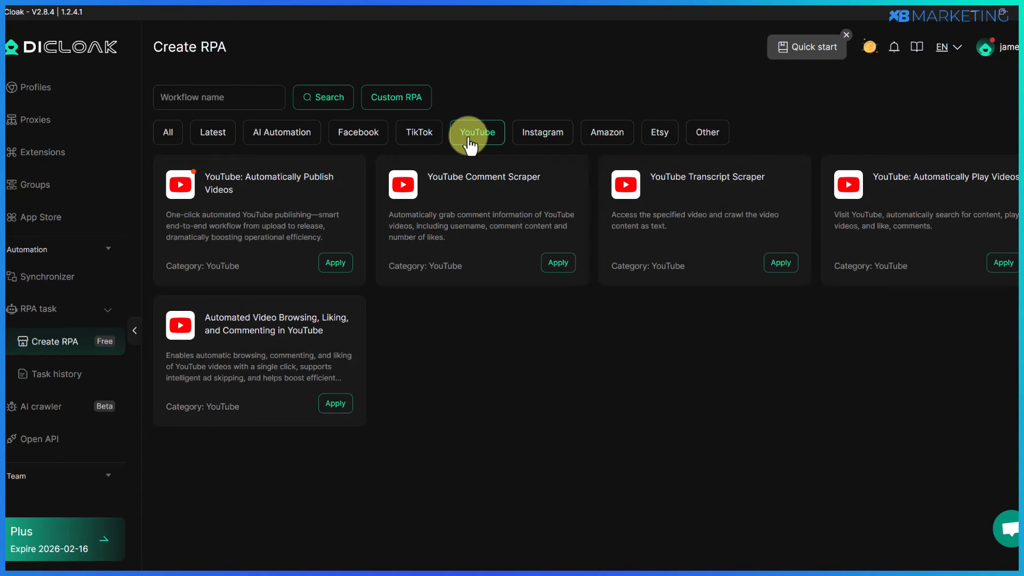
# - Apply the ready-made workflow for automatically playing YouTube videos
pyautogui.click(1000, 264)
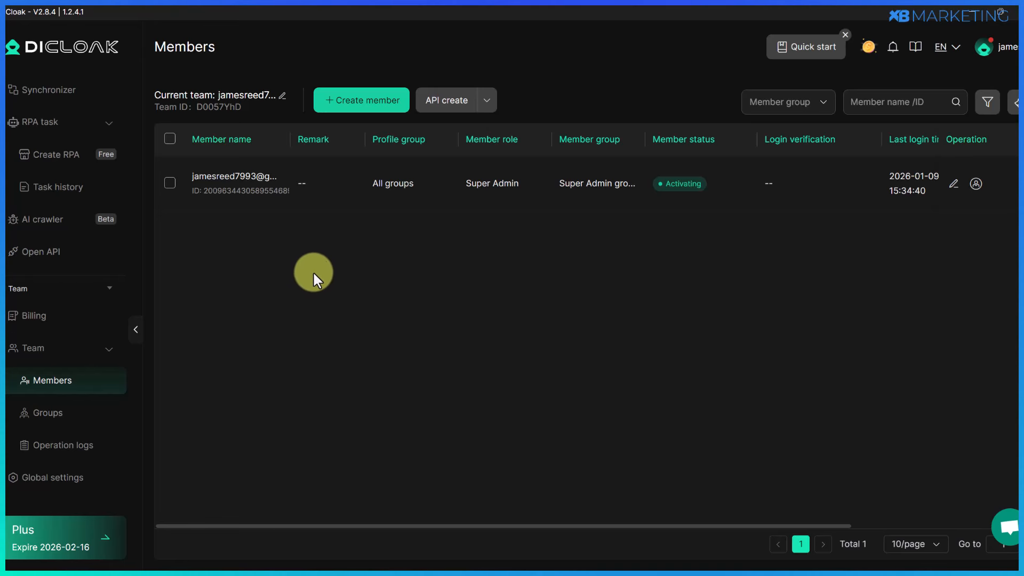
# - Open the form for creating a team member, and examine the Management and Operation member groups
pyautogui.click(332, 101)
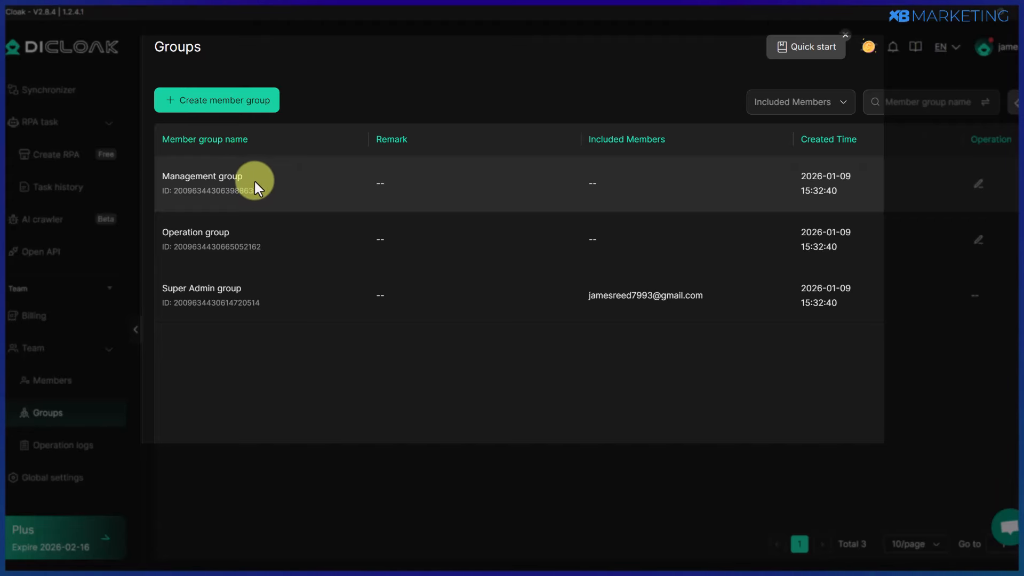
pyautogui.moveTo(244, 178); pyautogui.dragTo(172, 179)
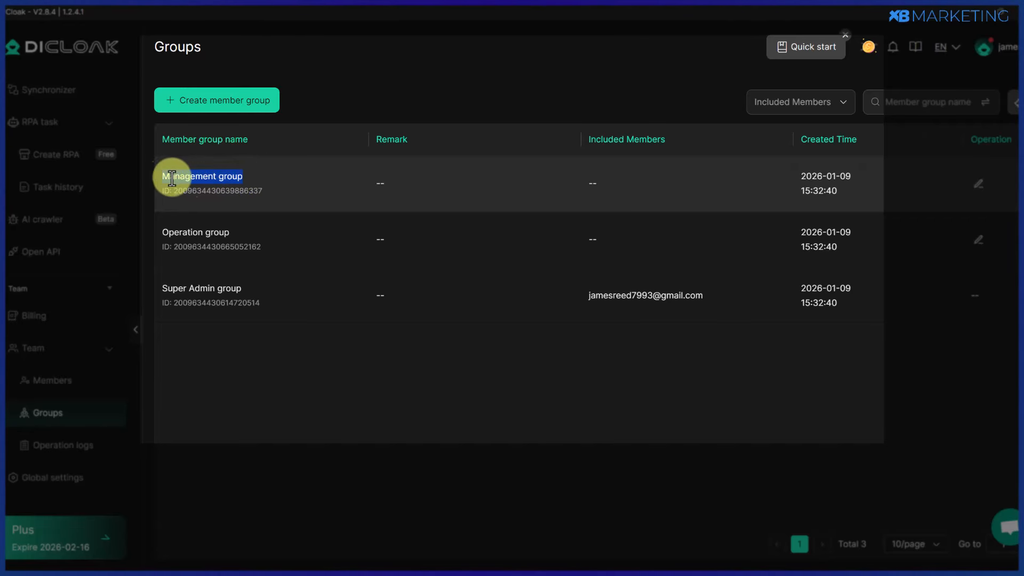
pyautogui.moveTo(230, 232); pyautogui.dragTo(162, 234)
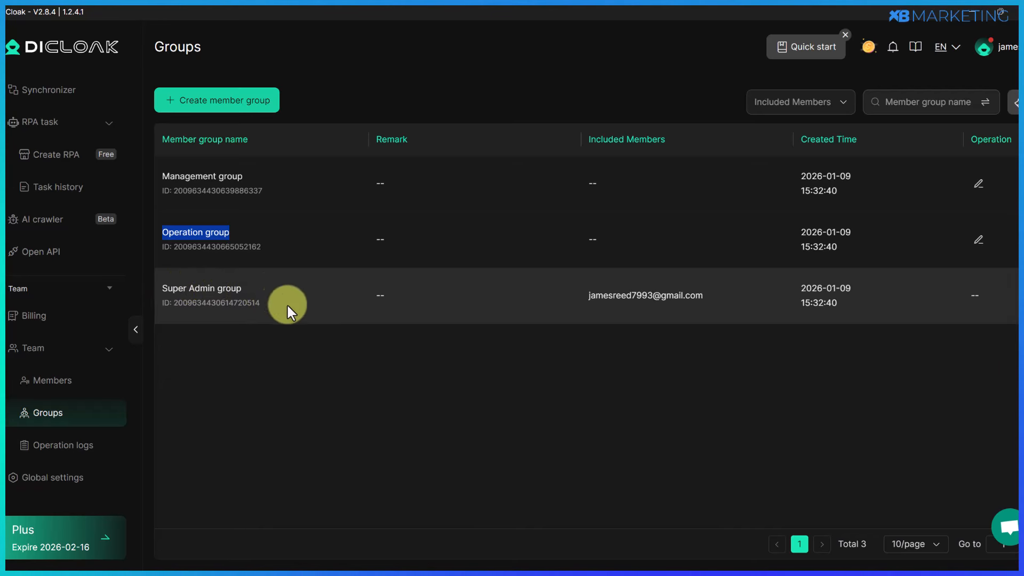
pyautogui.click(293, 343)
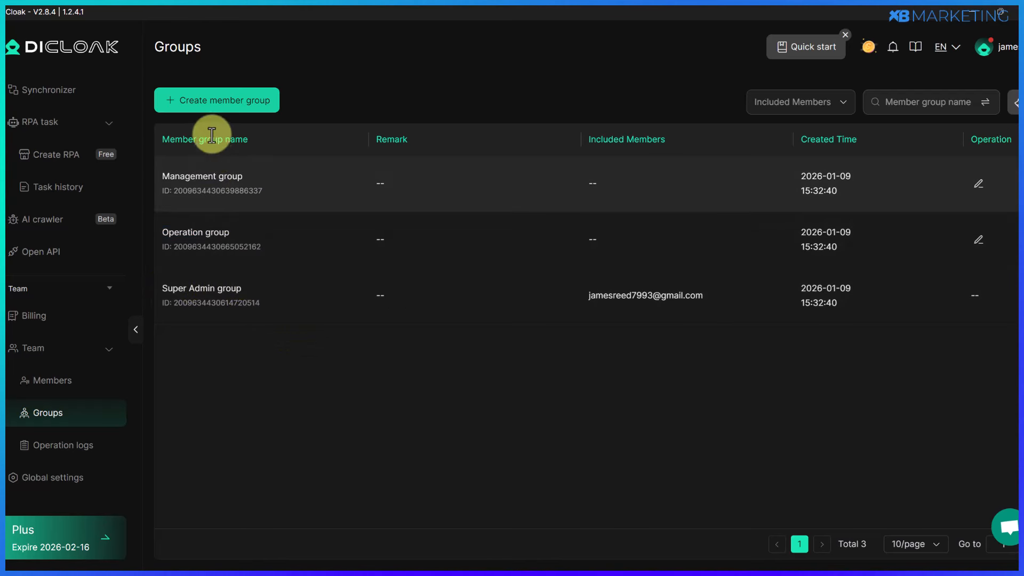
# - Start a new member group and enable its Recycle bin, profile groups and Window synchroniser permissions
pyautogui.click(171, 103)
pyautogui.click(354, 160)
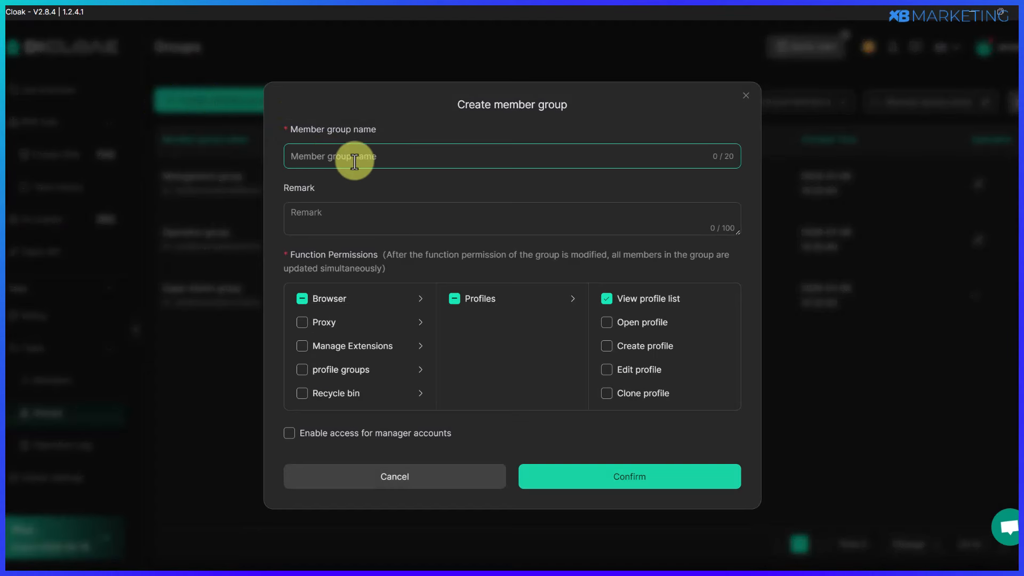
pyautogui.click(319, 218)
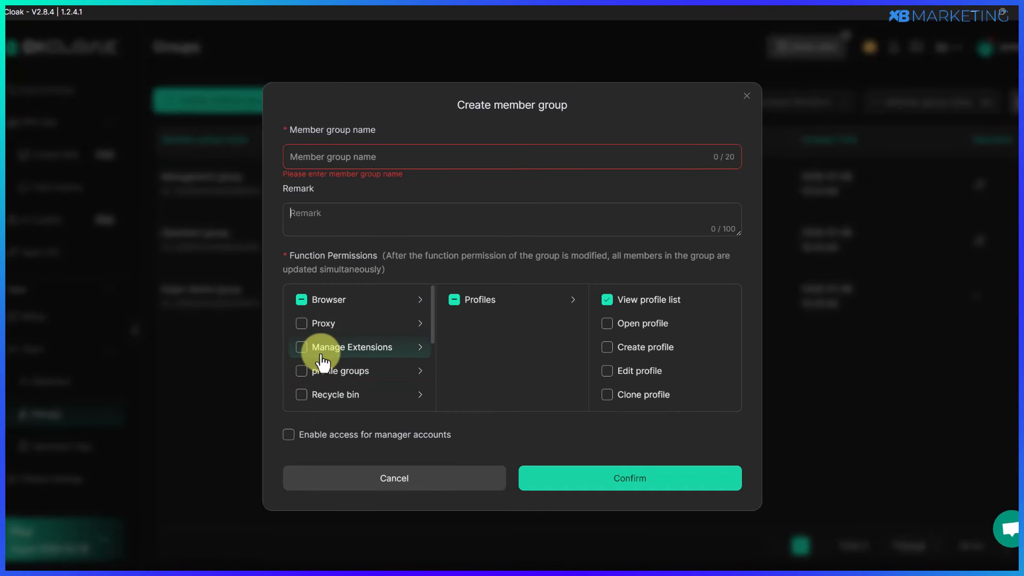
pyautogui.scroll(-1, 322, 362)
pyautogui.click(301, 332)
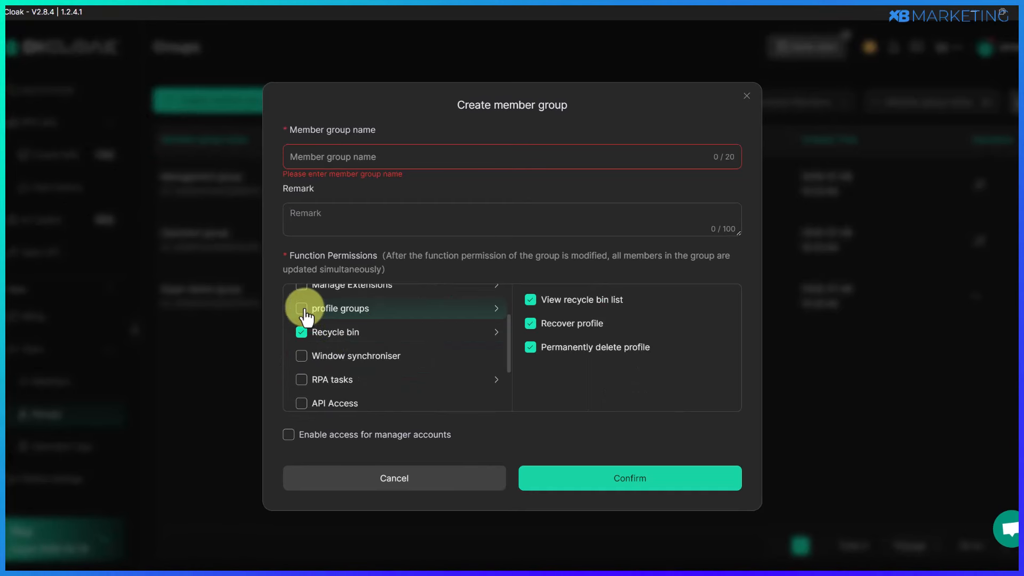
pyautogui.click(303, 310)
pyautogui.click(303, 355)
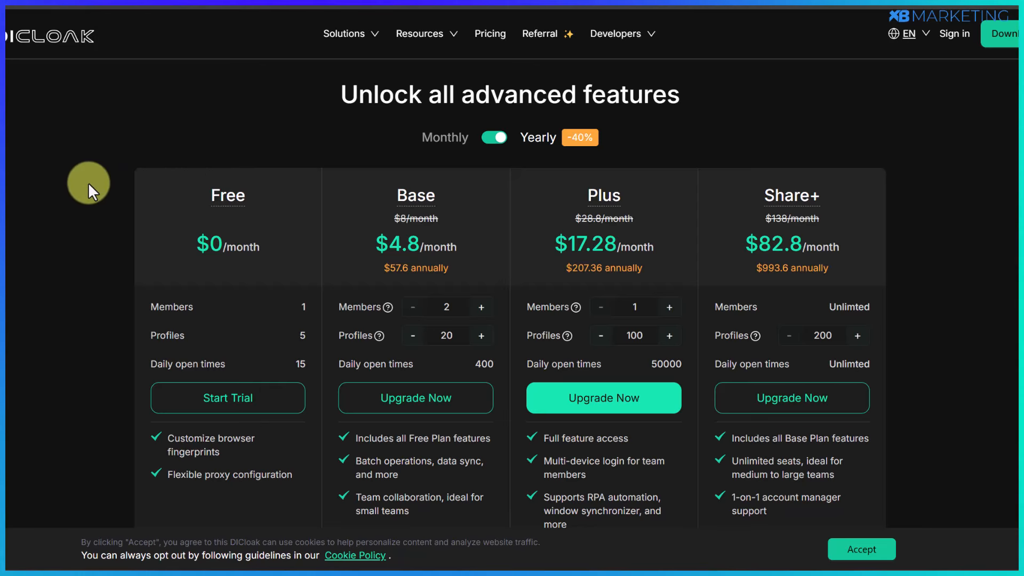
# - Examine the yearly pricing and feature comparison of the Free, Base, Plus and Share+ plans on the DICloak website
pyautogui.scroll(-1, 87, 181)
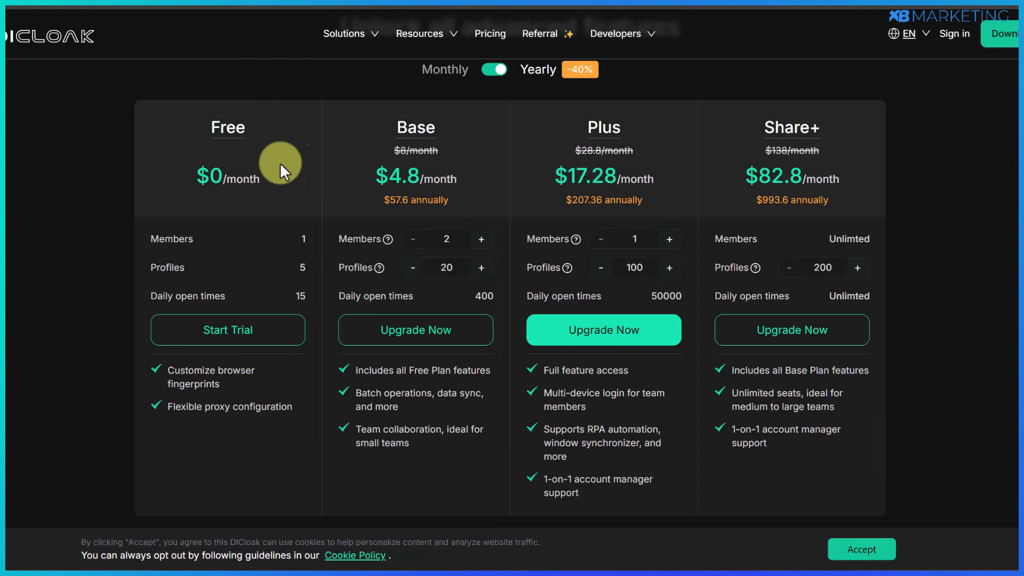
pyautogui.scroll(-3, 108, 177)
pyautogui.scroll(-5, 110, 179)
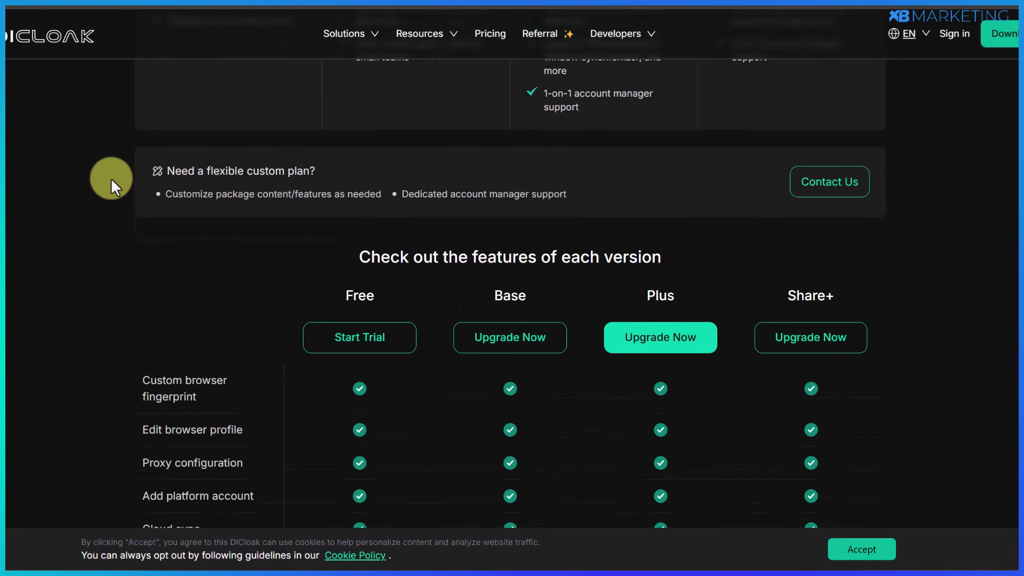
pyautogui.scroll(1, 114, 179)
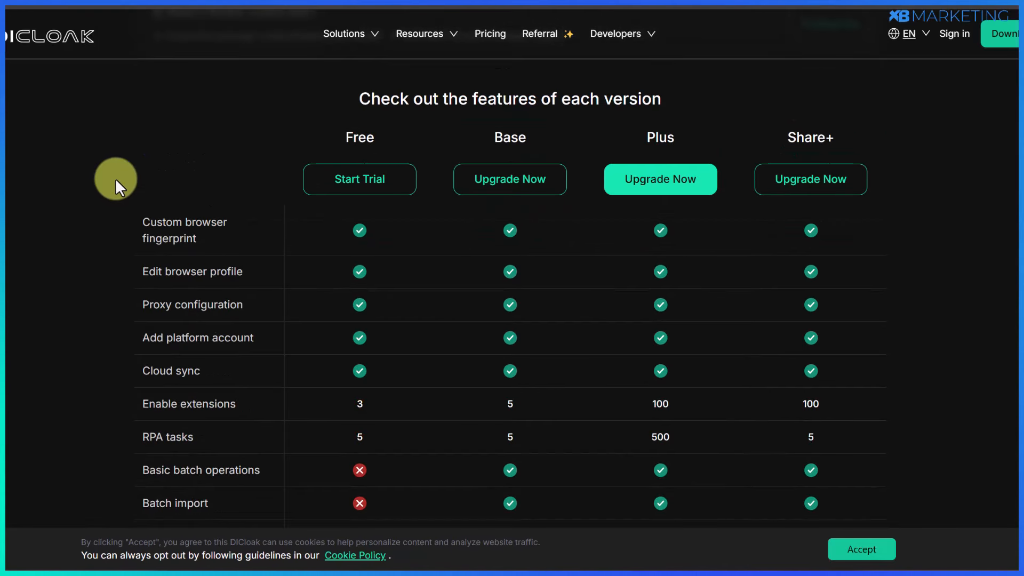
pyautogui.scroll(-3, 115, 178)
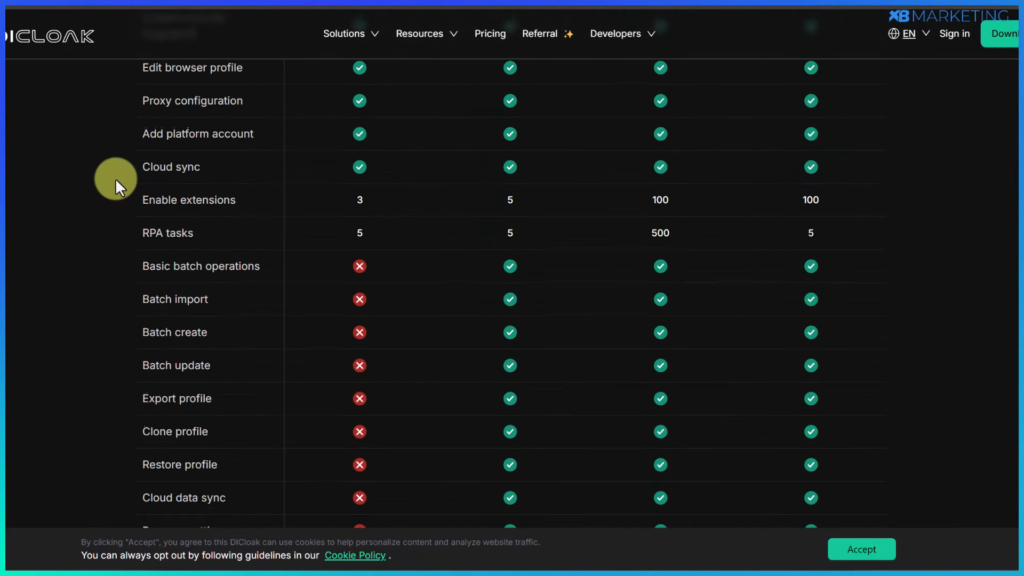
pyautogui.scroll(-1, 139, 185)
pyautogui.scroll(-2, 140, 185)
pyautogui.scroll(-3, 140, 184)
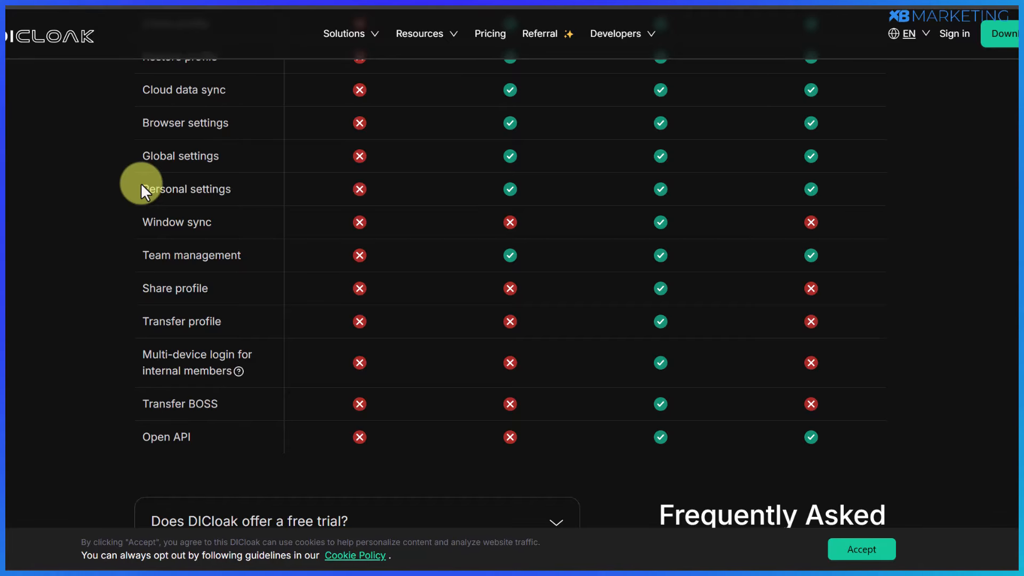
pyautogui.scroll(3, 141, 183)
pyautogui.scroll(15, 140, 183)
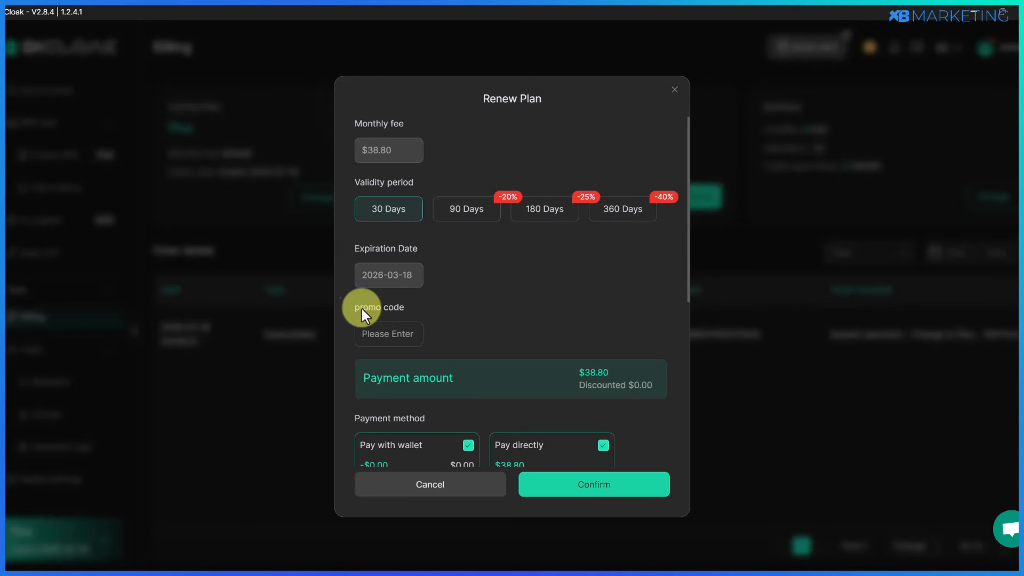
# - Apply the promo code "xbmarketing" to the 30-day plan renewal and check the discount and payment details
pyautogui.click(400, 334)
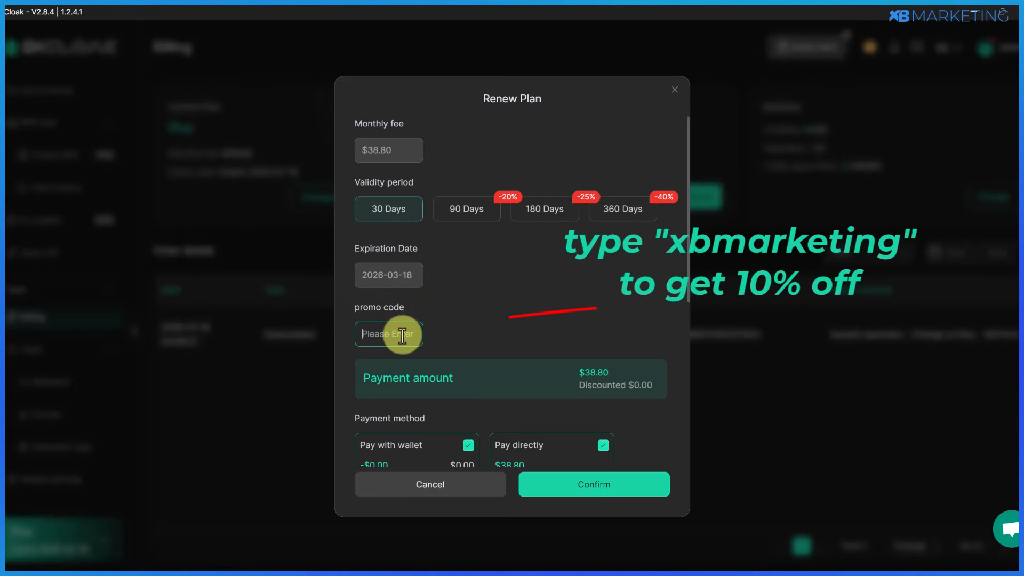
pyautogui.write('xbmarketing')
pyautogui.click(449, 344)
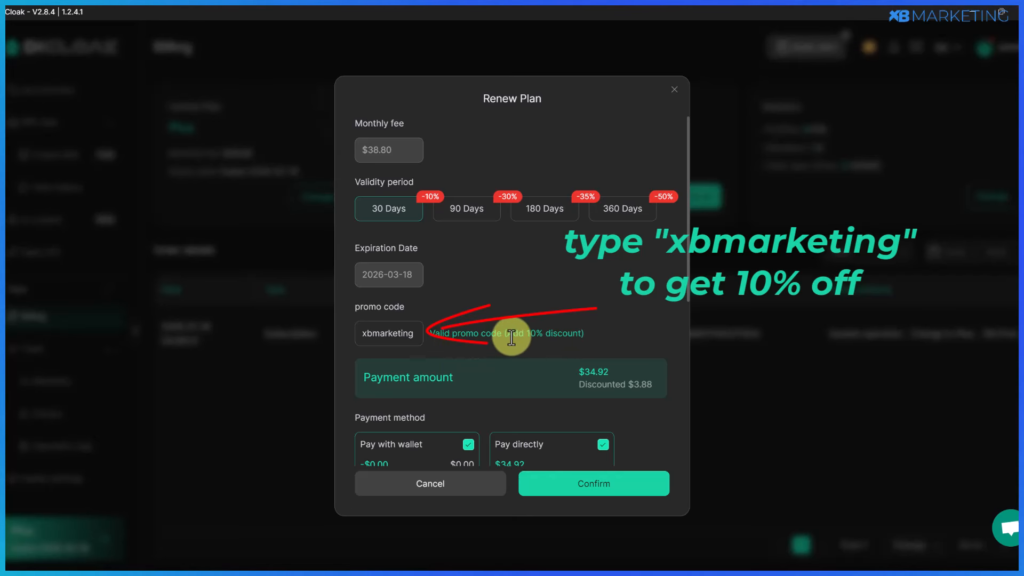
pyautogui.moveTo(505, 333); pyautogui.dragTo(577, 333)
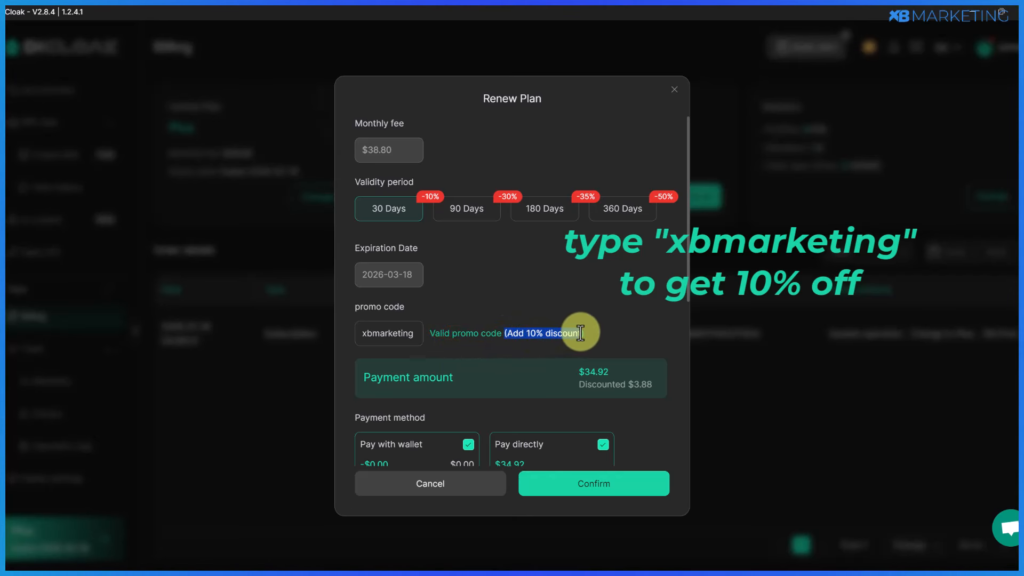
pyautogui.click(616, 332)
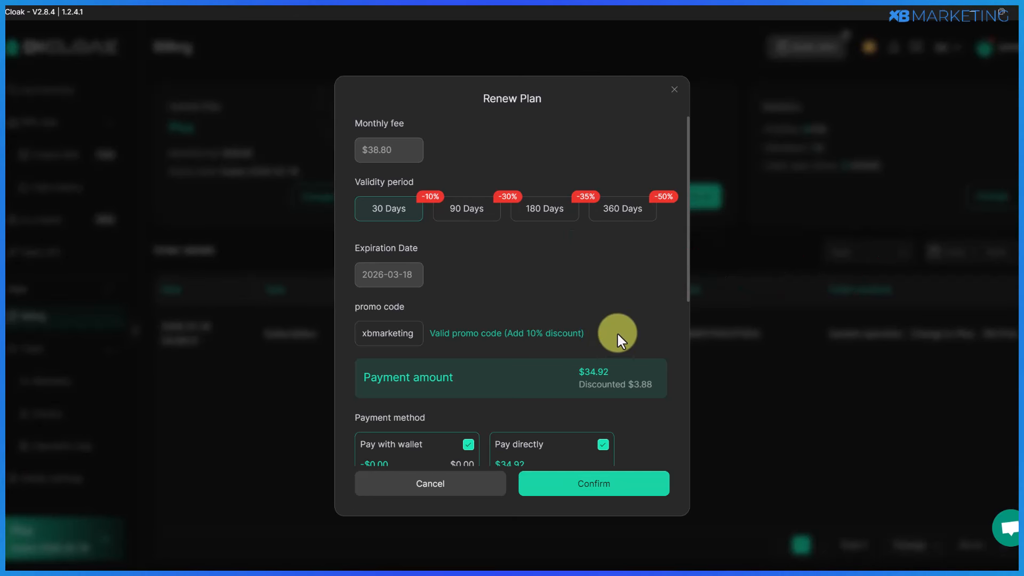
pyautogui.scroll(-5, 504, 395)
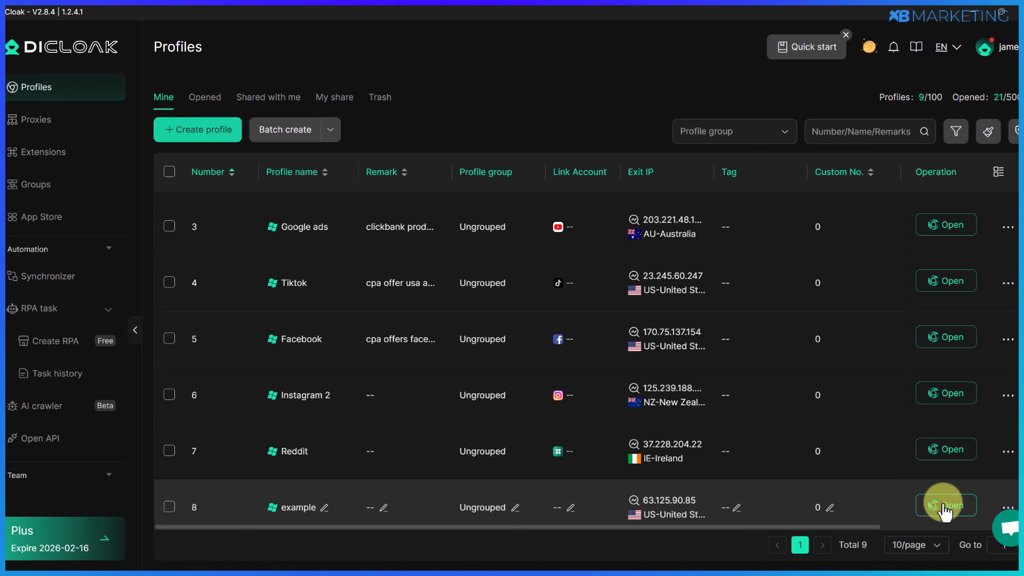
# - Open the additional actions of the "example" profile
pyautogui.click(1006, 506)
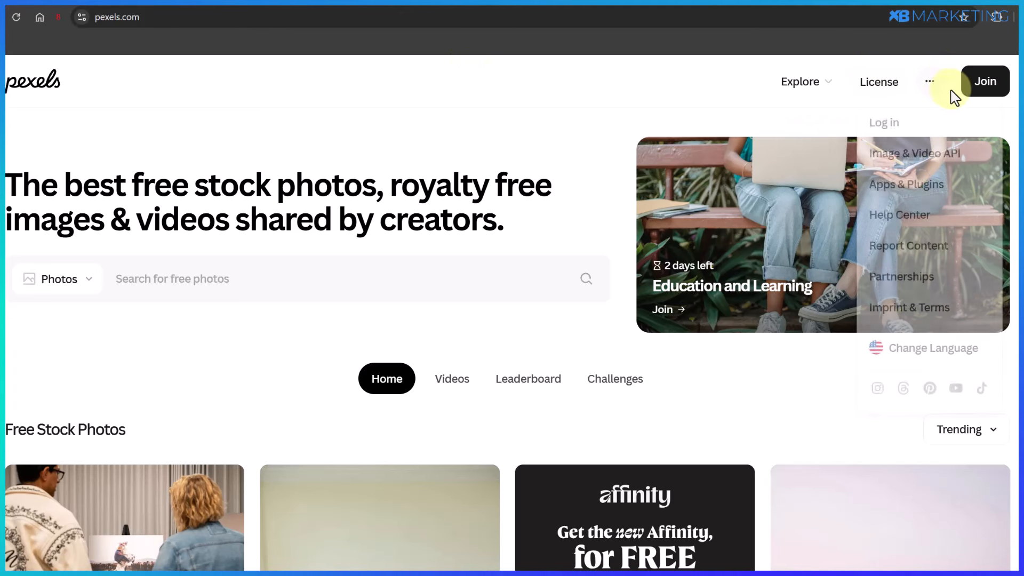
# - Join Pexels for downloading content and choose to sign up with Google
pyautogui.click(979, 87)
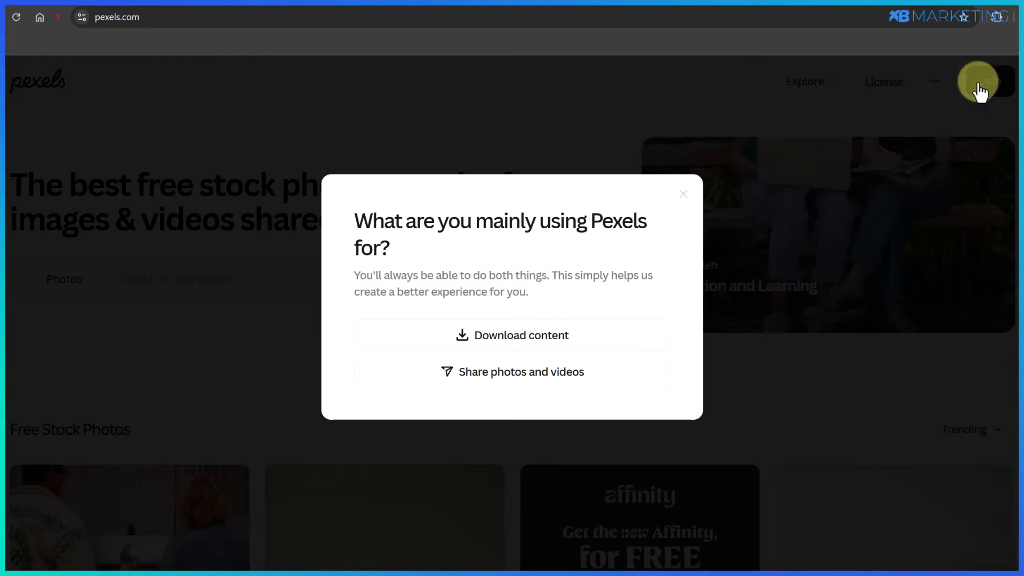
pyautogui.click(528, 347)
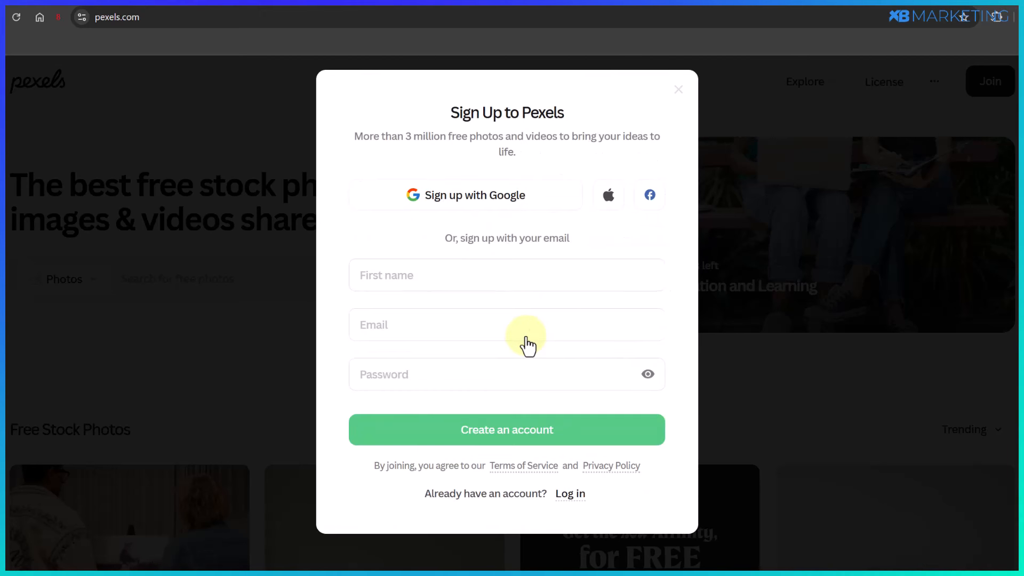
pyautogui.click(491, 204)
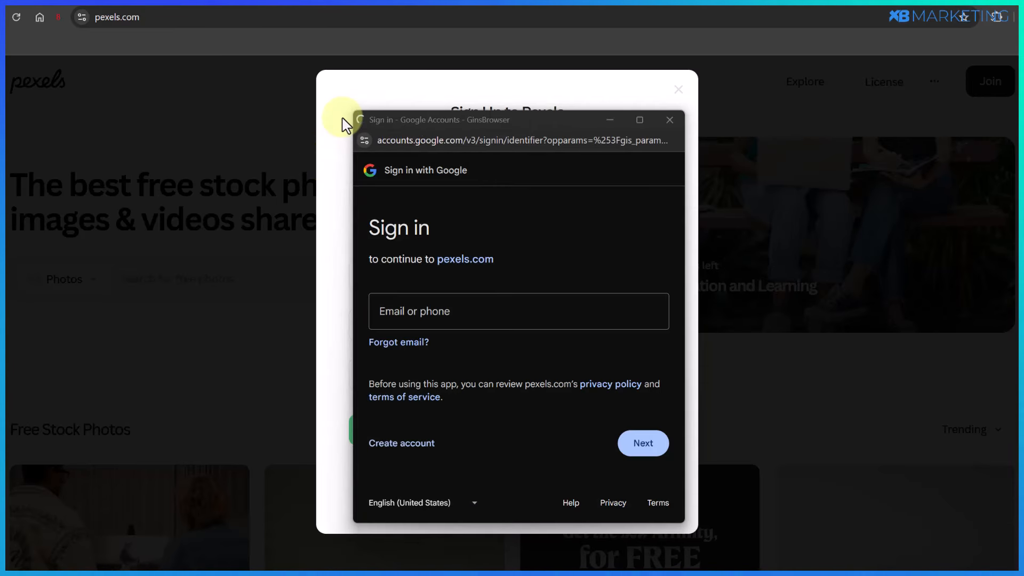
# - Create a new Google account by entering the first name, a Gmail username, and the account password with its confirmation
pyautogui.click(432, 444)
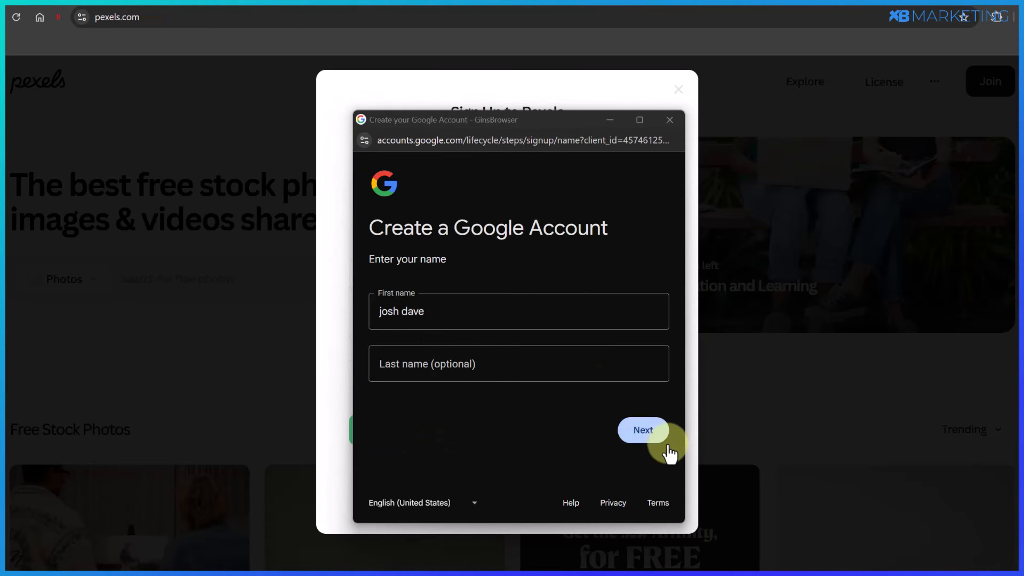
pyautogui.click(648, 432)
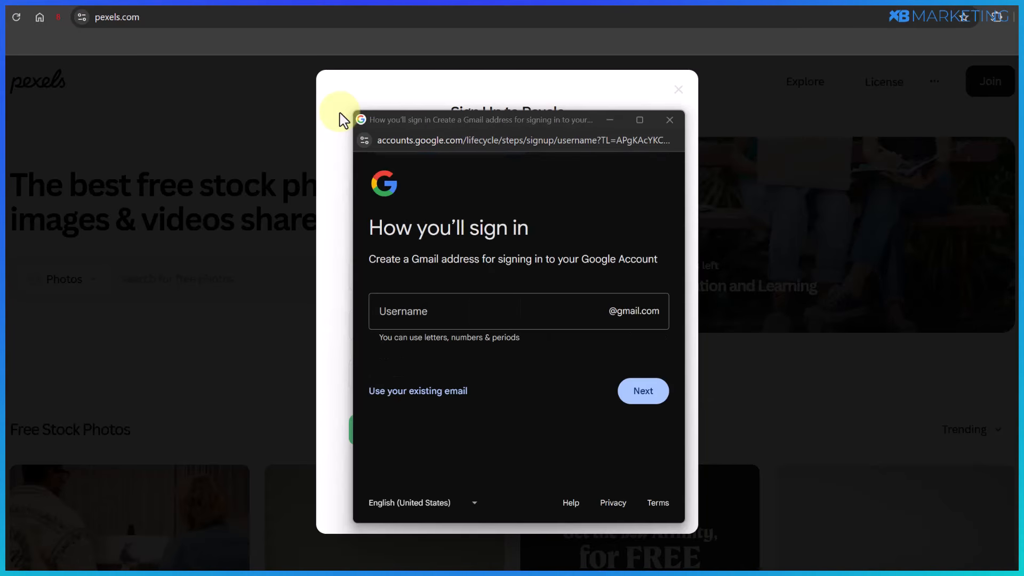
pyautogui.click(640, 397)
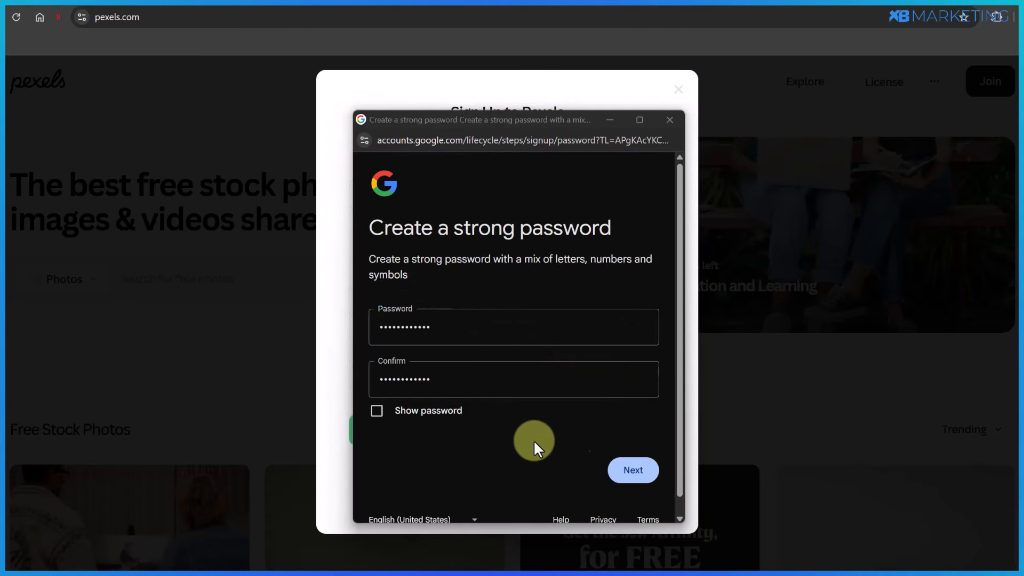
pyautogui.click(638, 472)
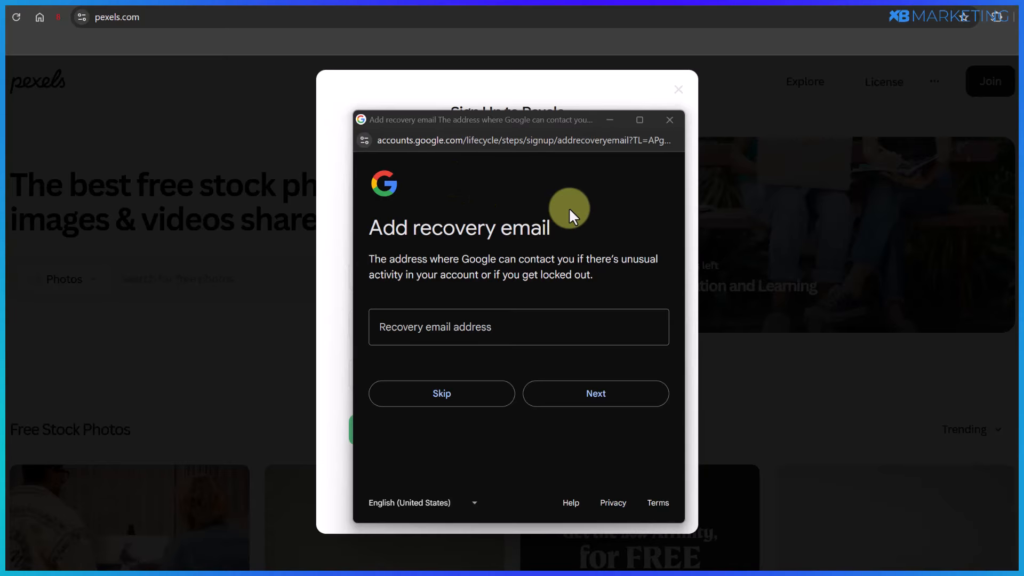
# - Skip the recovery email, agree to Google's privacy terms and confirm the personalization settings
pyautogui.click(445, 333)
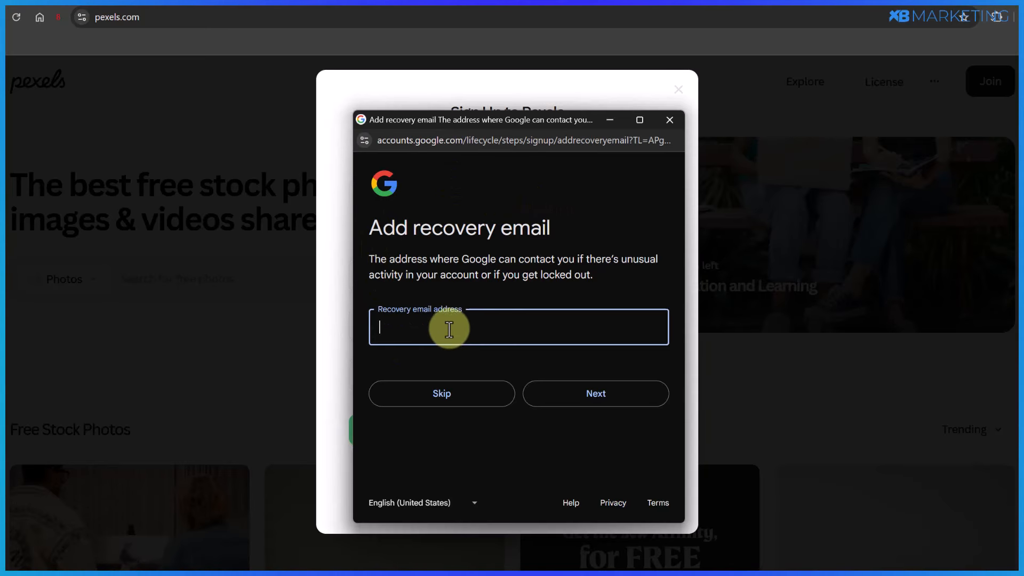
pyautogui.click(437, 395)
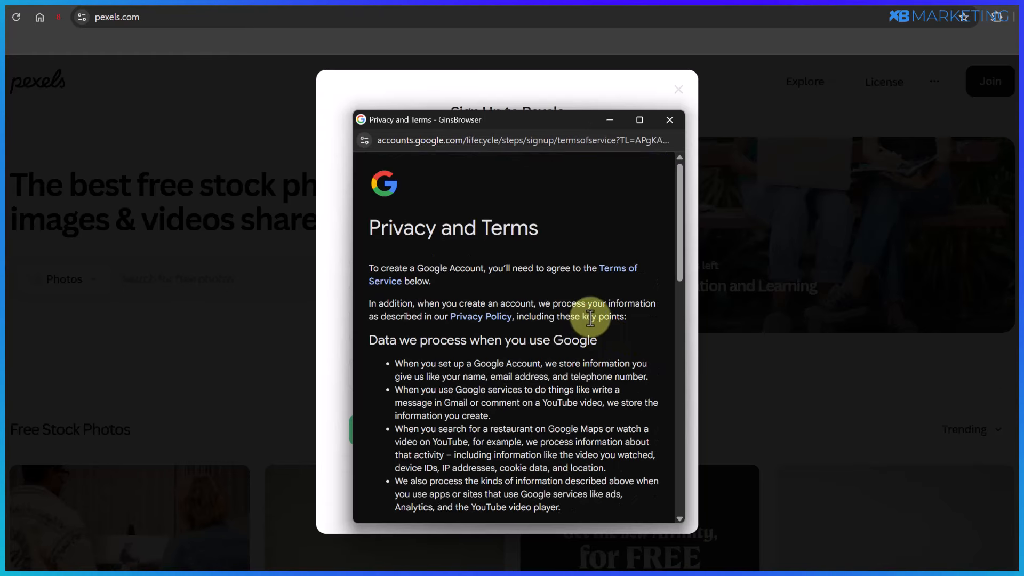
pyautogui.scroll(-20, 588, 349)
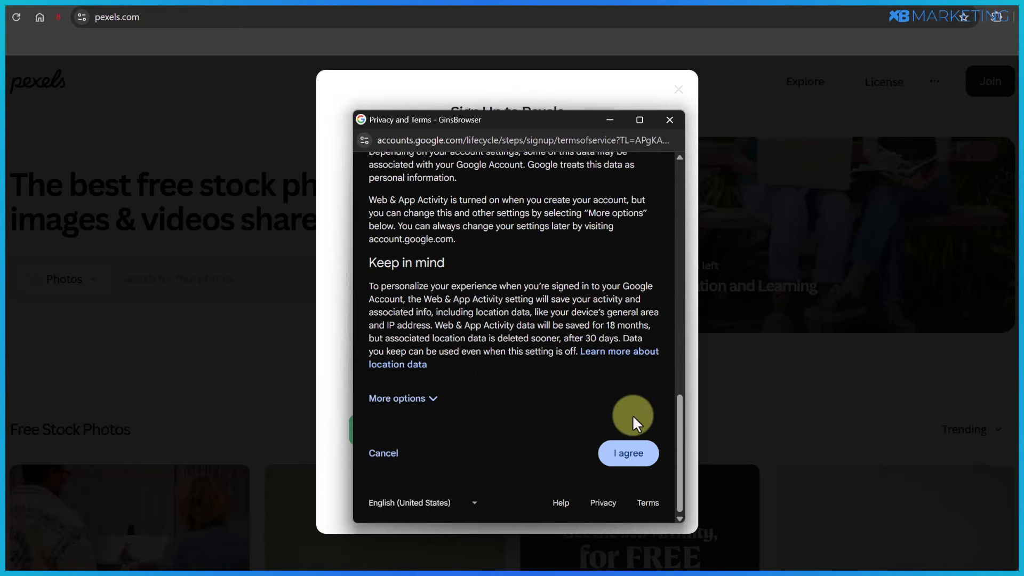
pyautogui.click(629, 451)
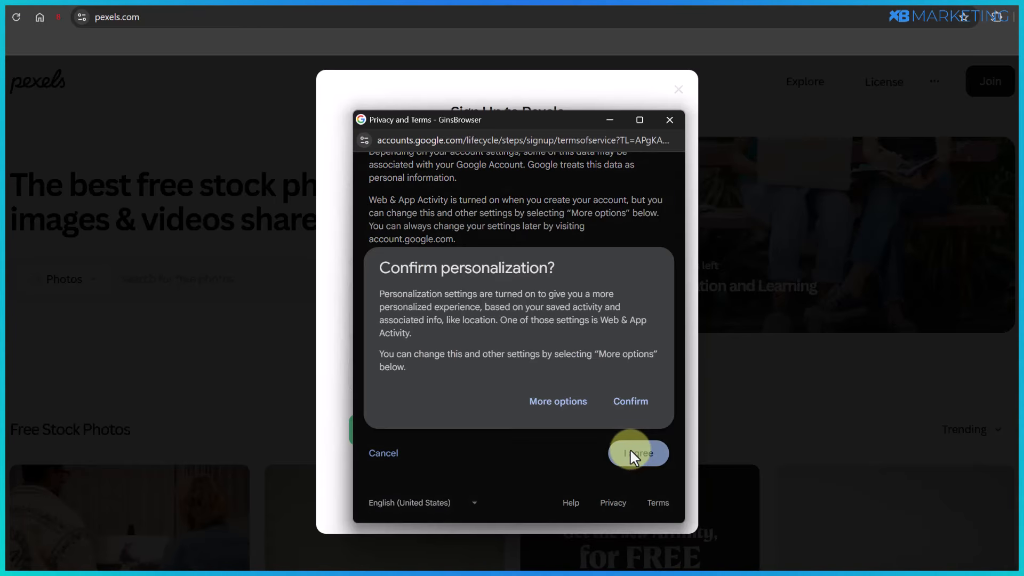
pyautogui.click(626, 401)
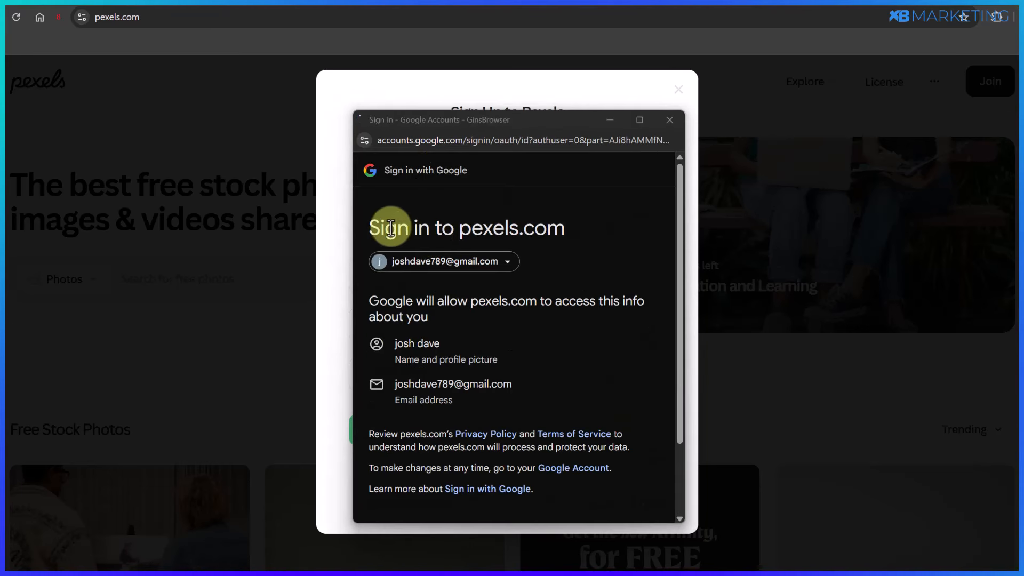
# - Review the Google sign-in consent for pexels.com and continue with the new Google account
pyautogui.moveTo(370, 230); pyautogui.dragTo(566, 229)
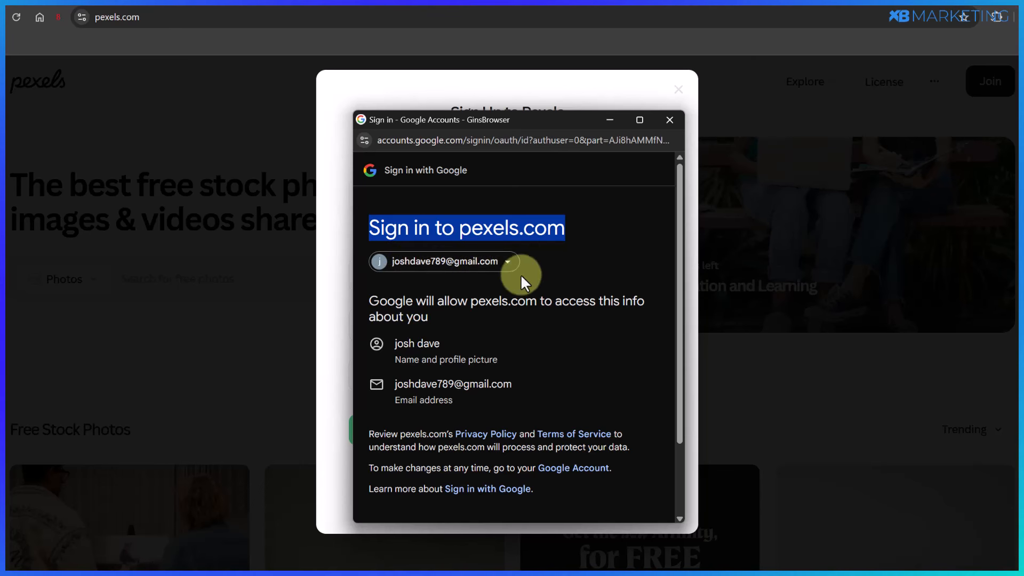
pyautogui.scroll(-2, 493, 297)
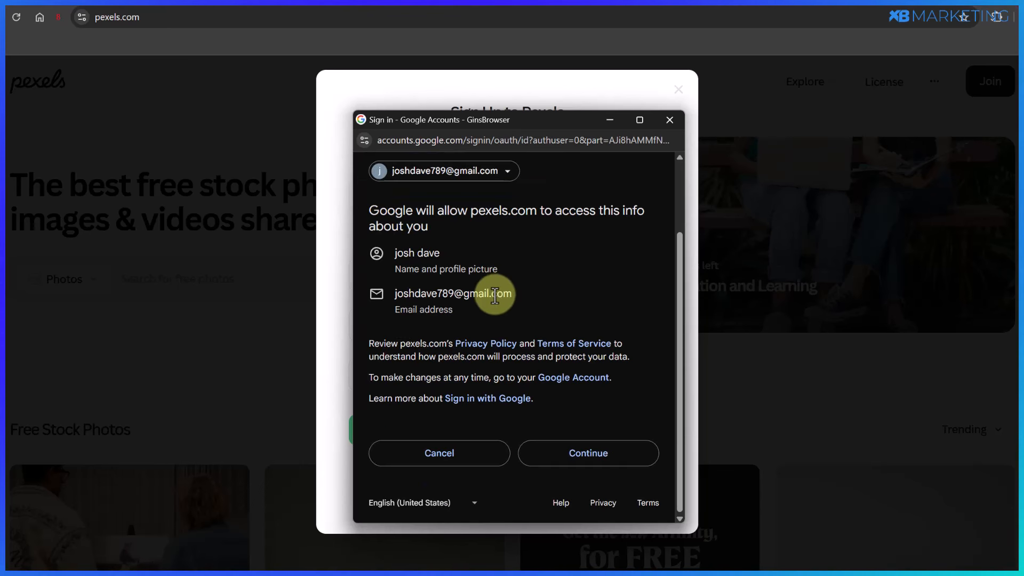
pyautogui.click(570, 454)
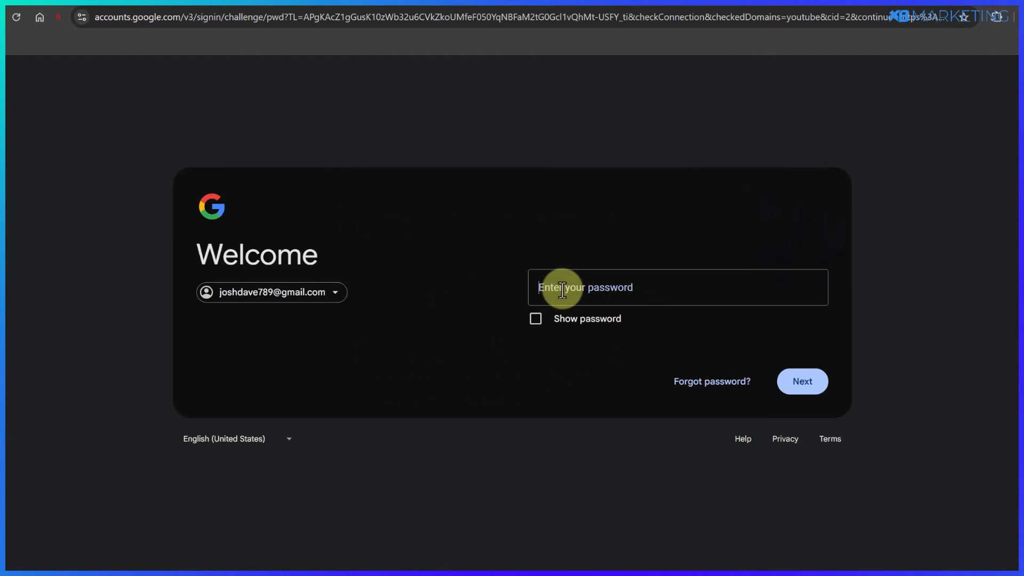
# - Sign in to Google with the account password, skipping the recovery details and home address, and view the signed-in account
pyautogui.click(562, 289)
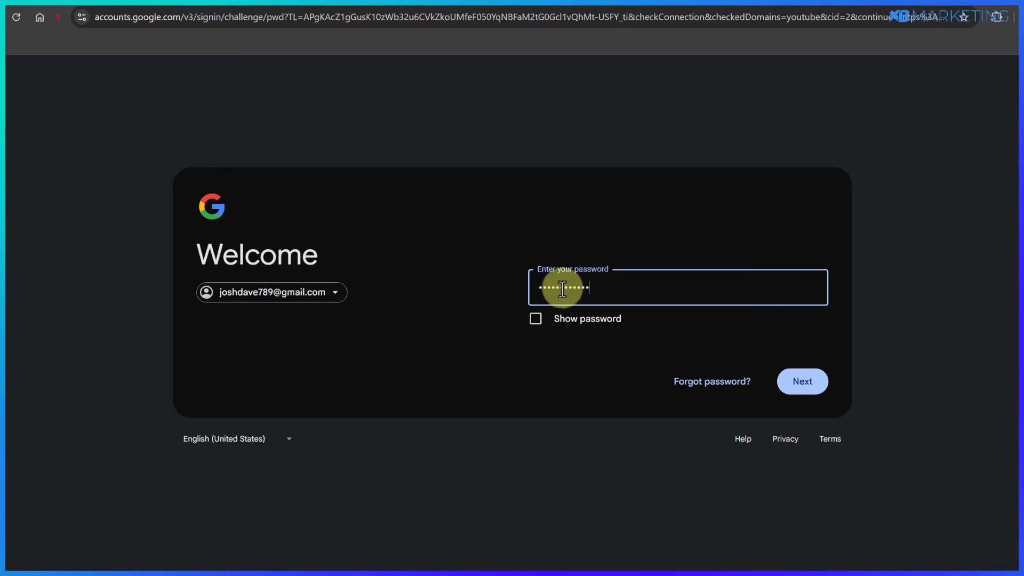
pyautogui.click(803, 385)
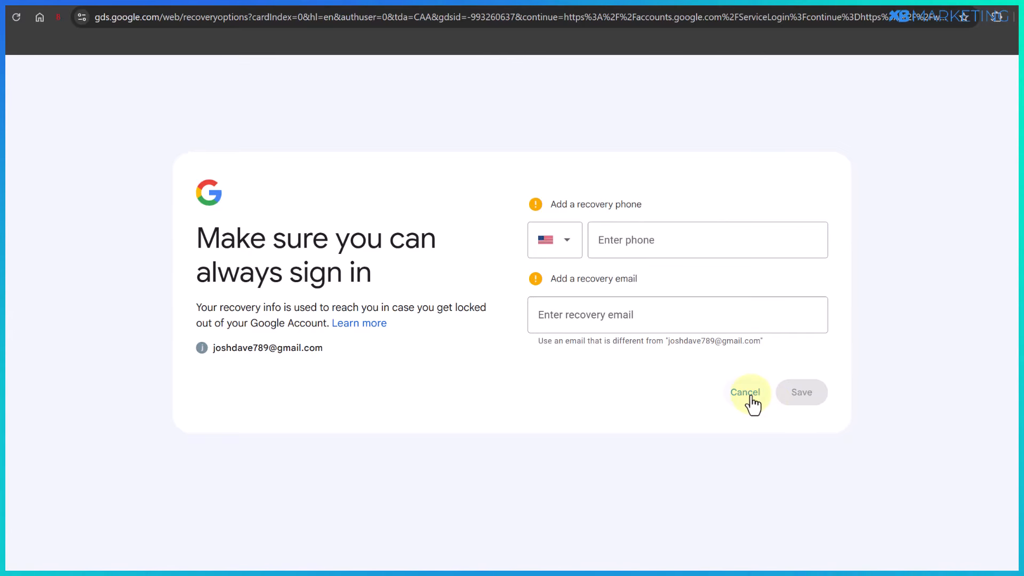
pyautogui.click(752, 398)
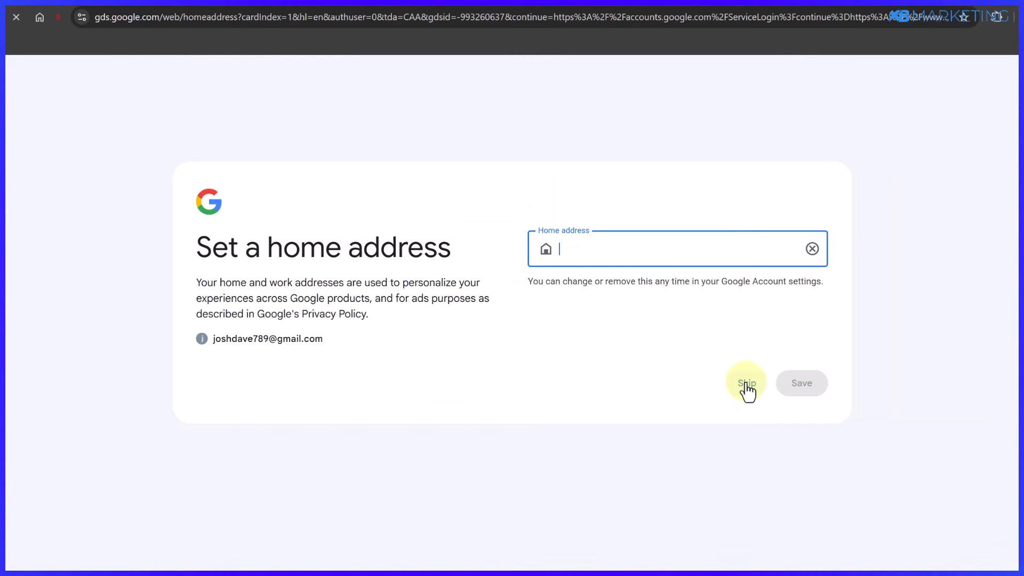
pyautogui.click(747, 384)
pyautogui.click(1016, 89)
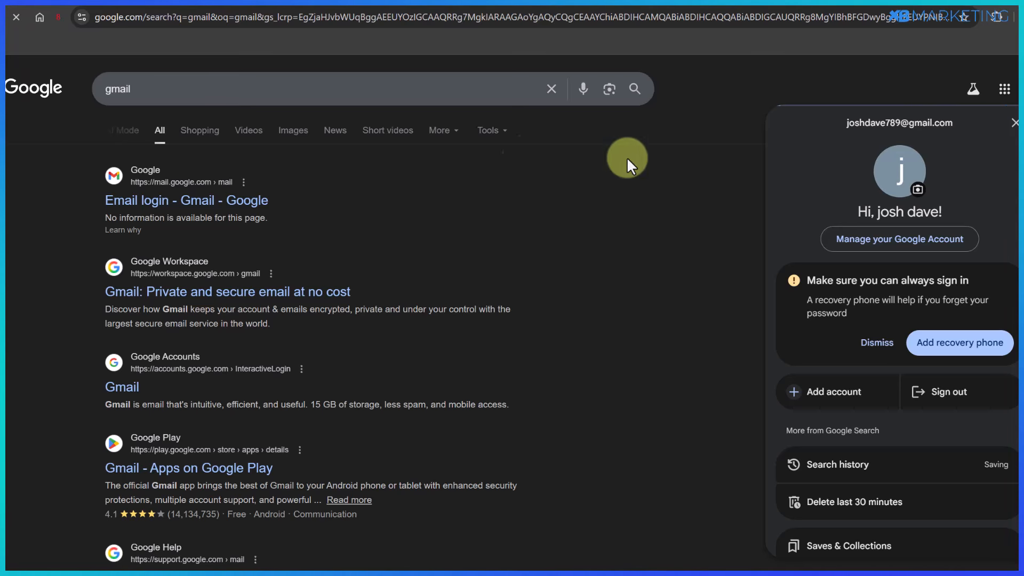
# - Go to facebook.com and start creating a new account
pyautogui.click(336, 113)
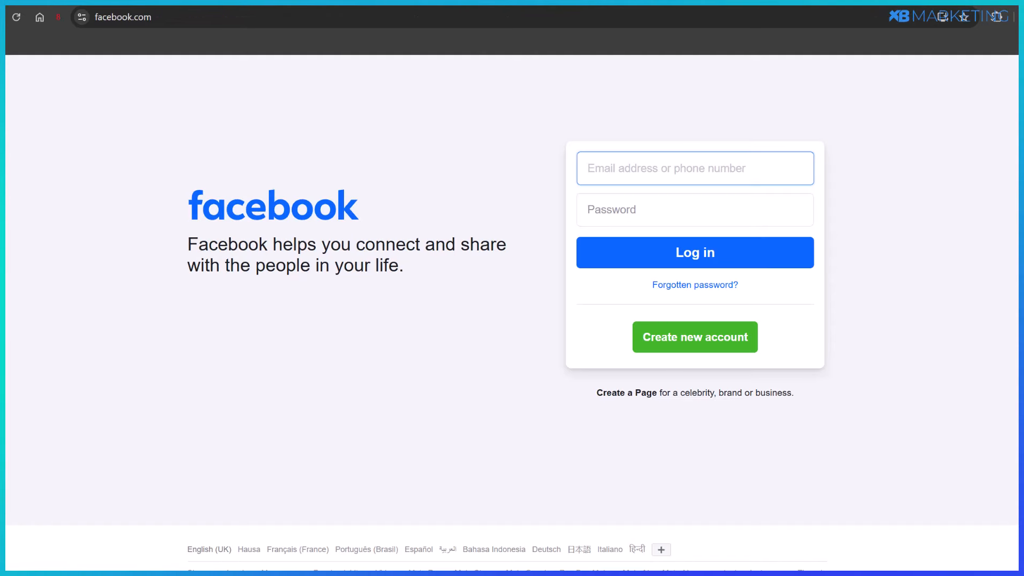
pyautogui.click(673, 336)
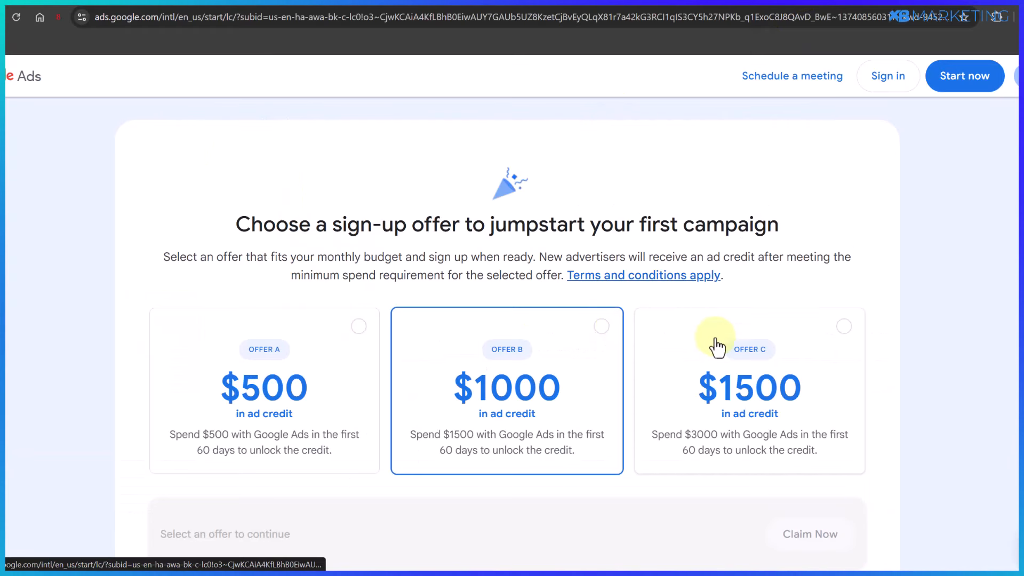
# - Review the Google Ads sign-up offers and start a new Google Ads account with the signed-in Google account
pyautogui.scroll(7, 804, 154)
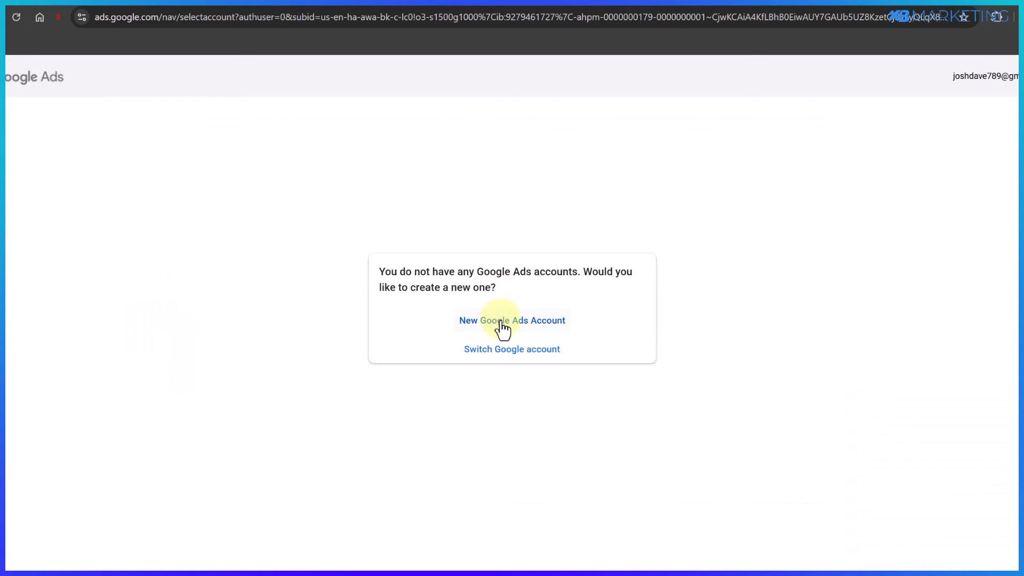
pyautogui.click(506, 327)
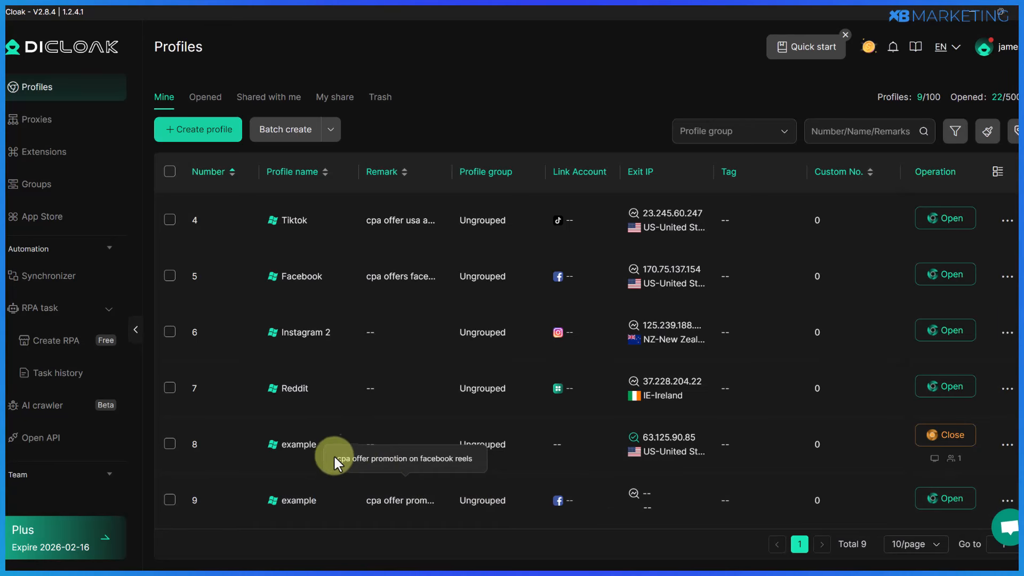
# - Close the running "example" profile number 8 in DICloak
pyautogui.click(953, 436)
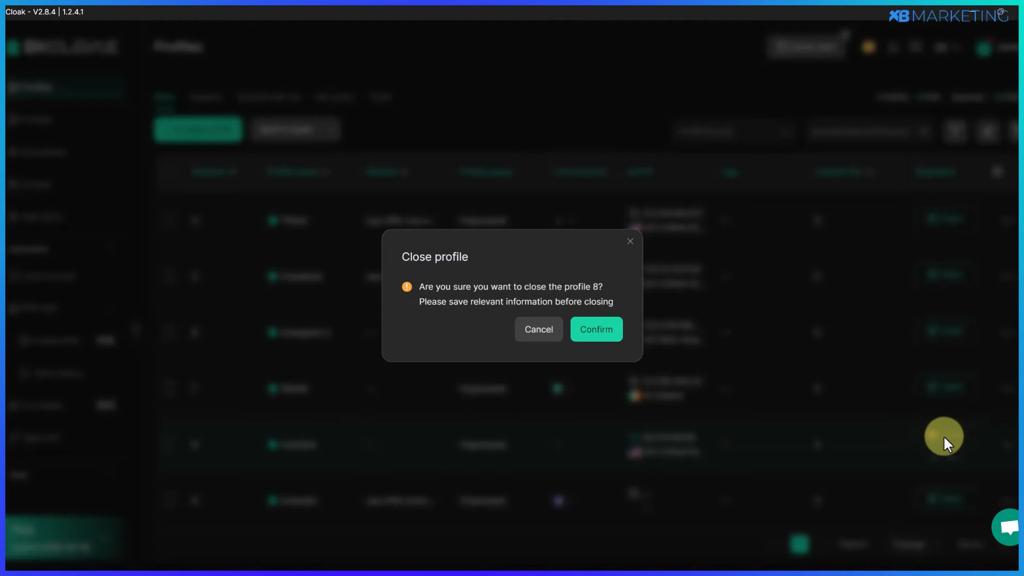
pyautogui.click(602, 334)
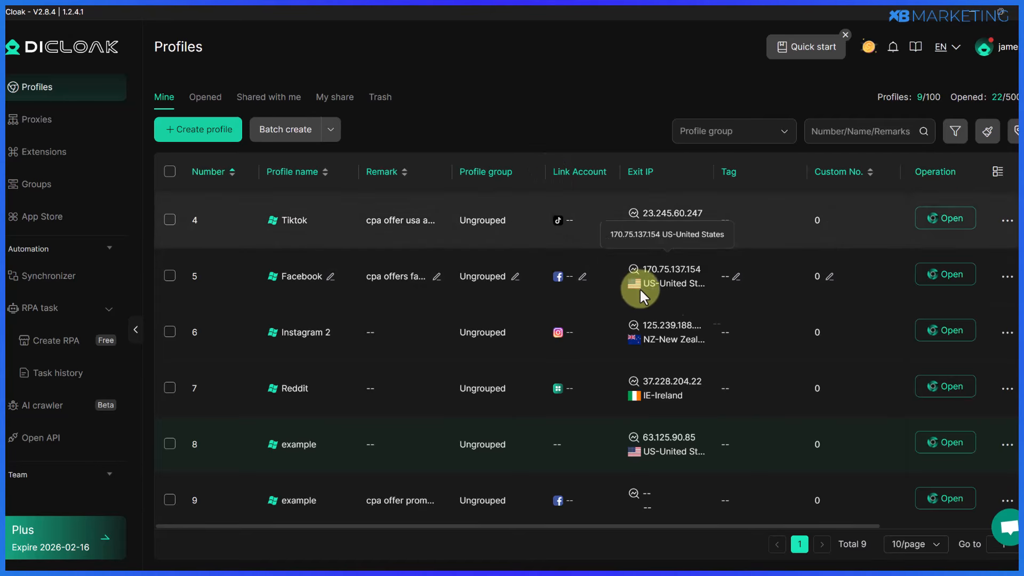
# - Open the DICloak support chat and get ready to compose a message
pyautogui.click(1007, 529)
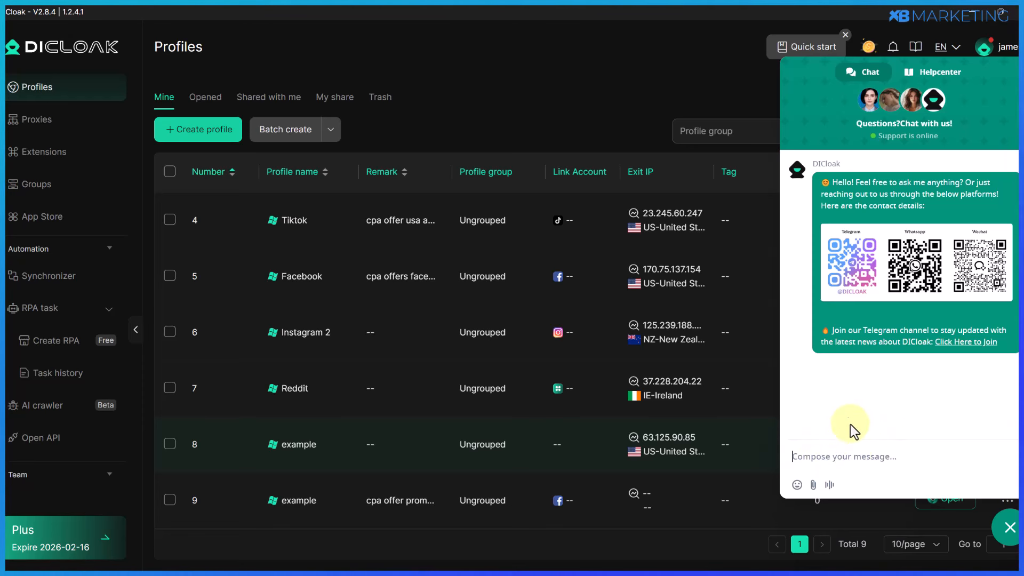
pyautogui.click(838, 455)
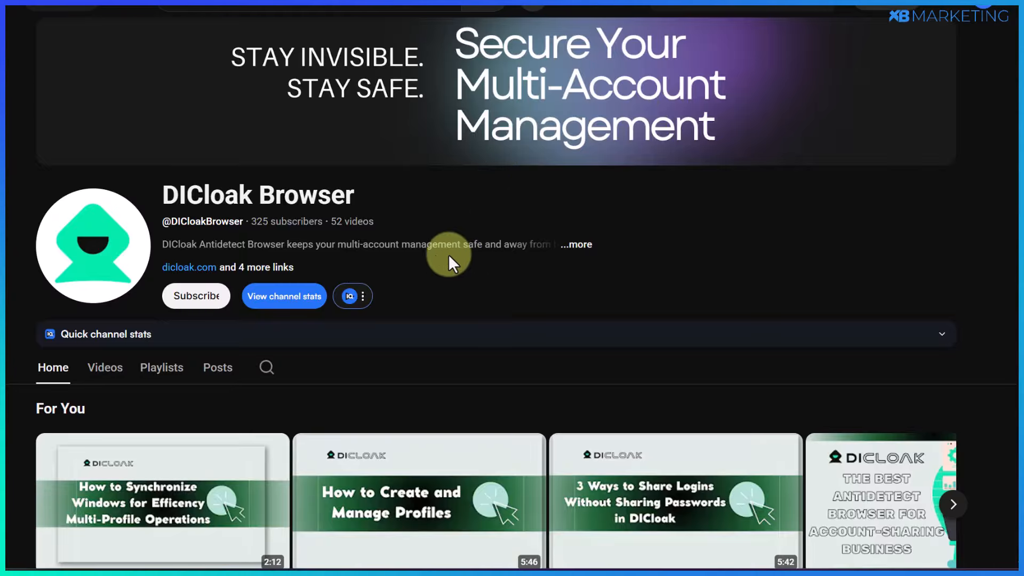
# - Browse the tutorial videos on the DICloak Browser YouTube channel
pyautogui.scroll(-4, 449, 254)
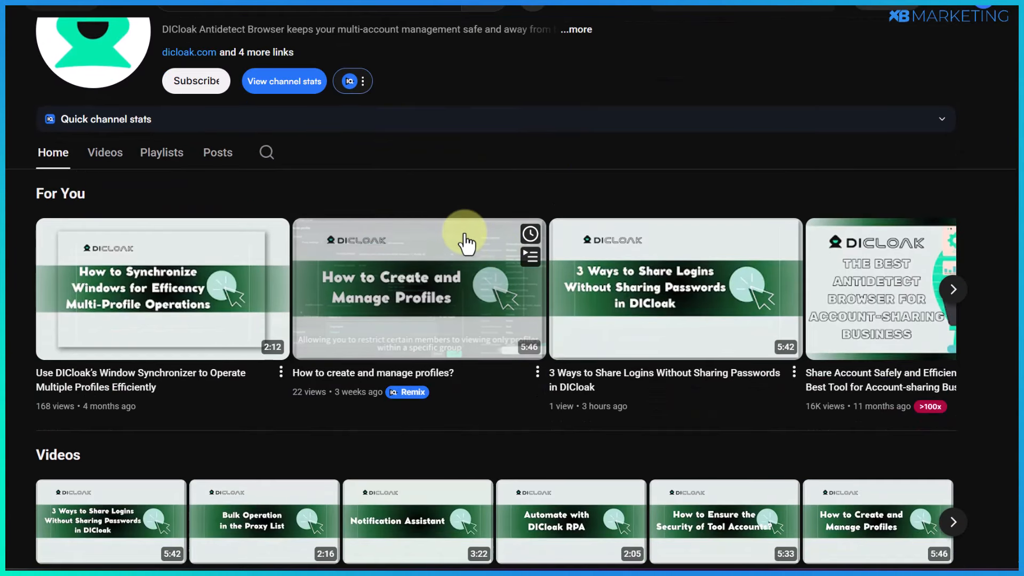
pyautogui.scroll(1, 693, 254)
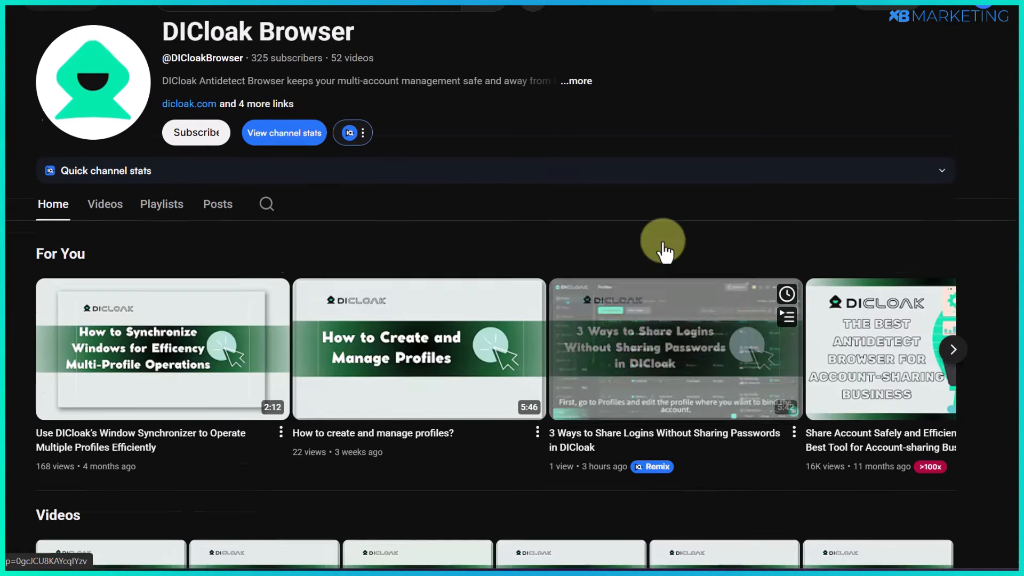